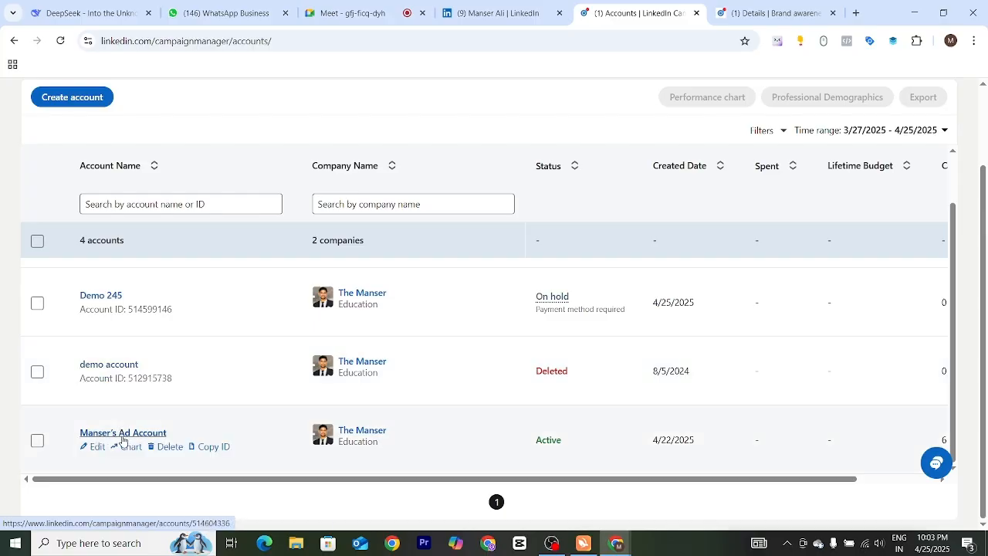
Open the active ad account from the accounts list and look through its overview page
click(122, 434)
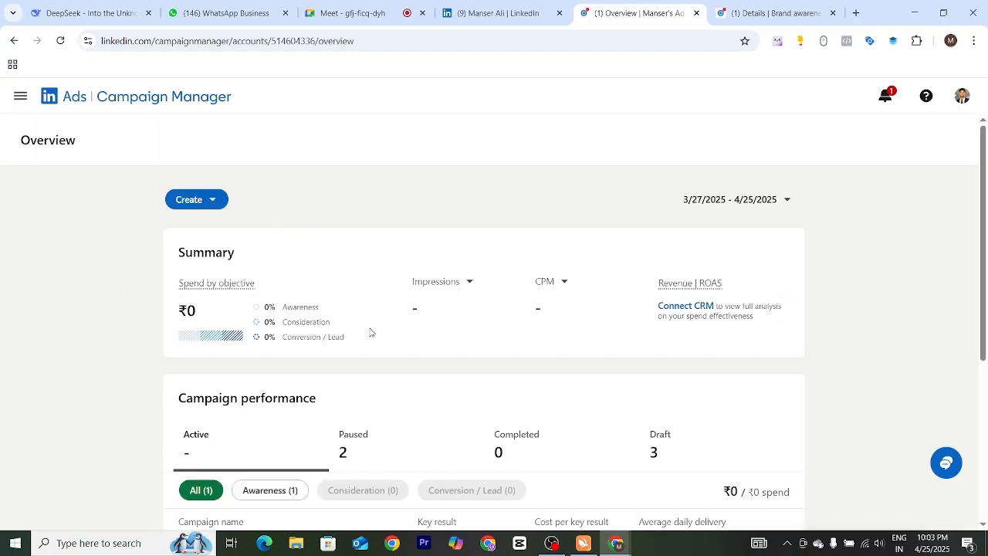
scroll(370, 330, down, 3)
scroll(370, 331, down, 2)
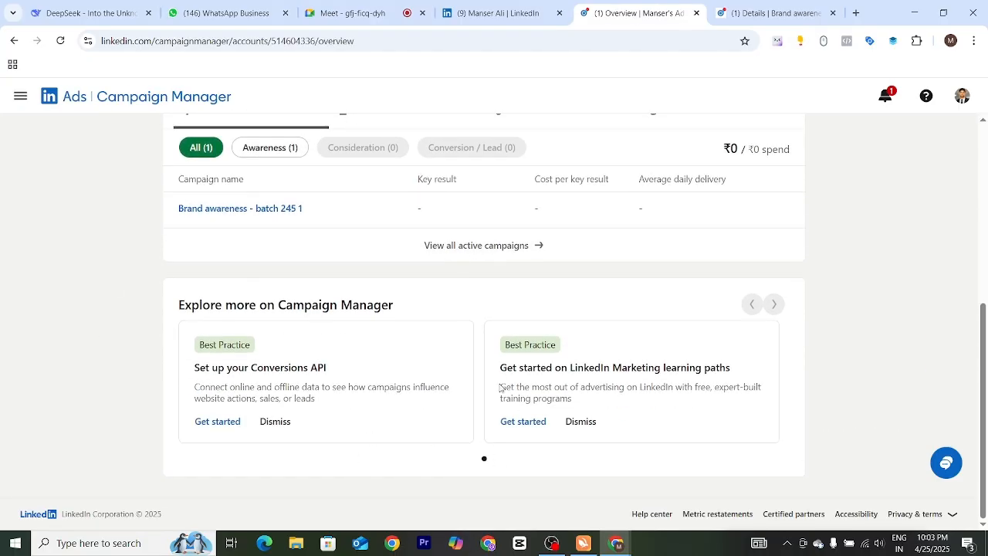
scroll(273, 373, up, 3)
scroll(227, 220, up, 2)
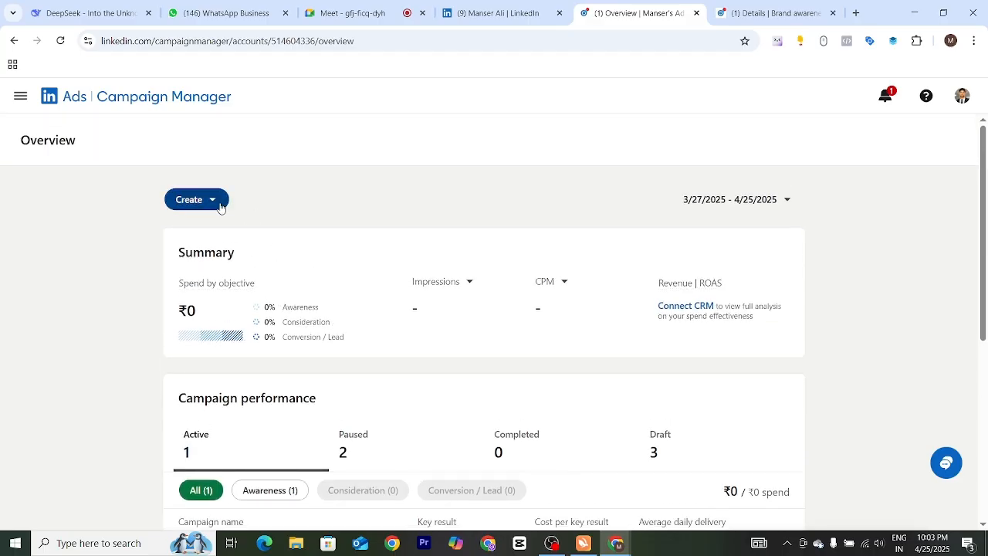
click(221, 207)
click(50, 142)
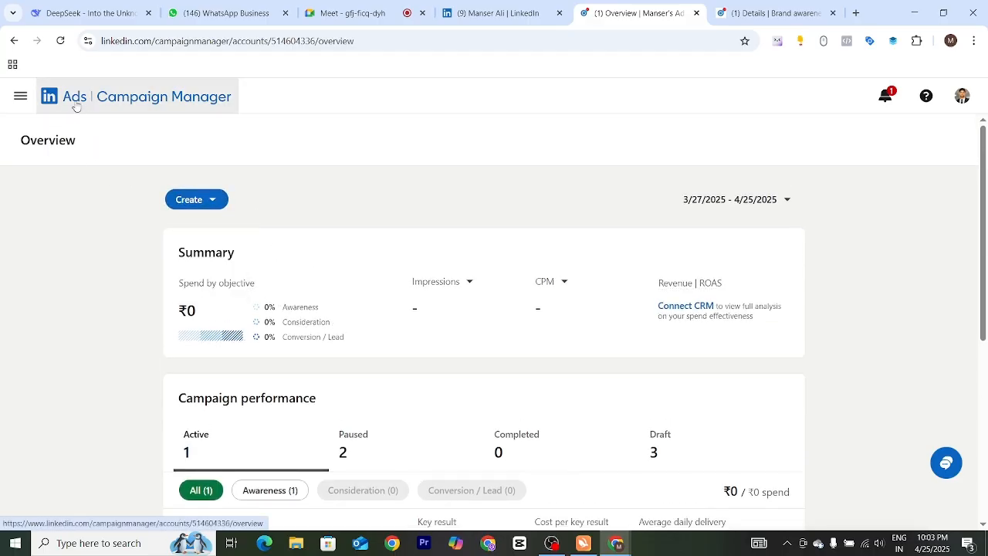
Open the Insights page under Measurement for this ad account and look through its content
click(20, 96)
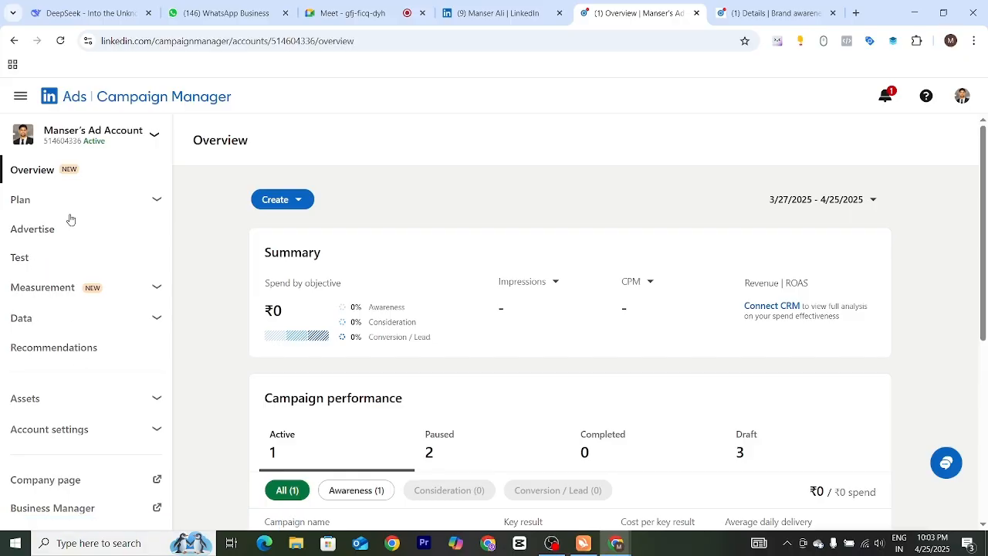
click(156, 289)
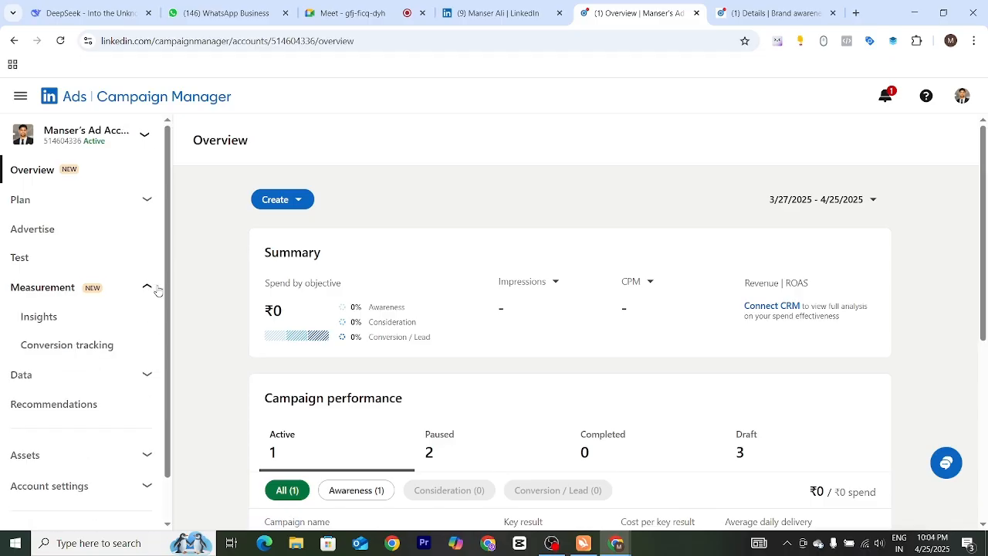
click(39, 322)
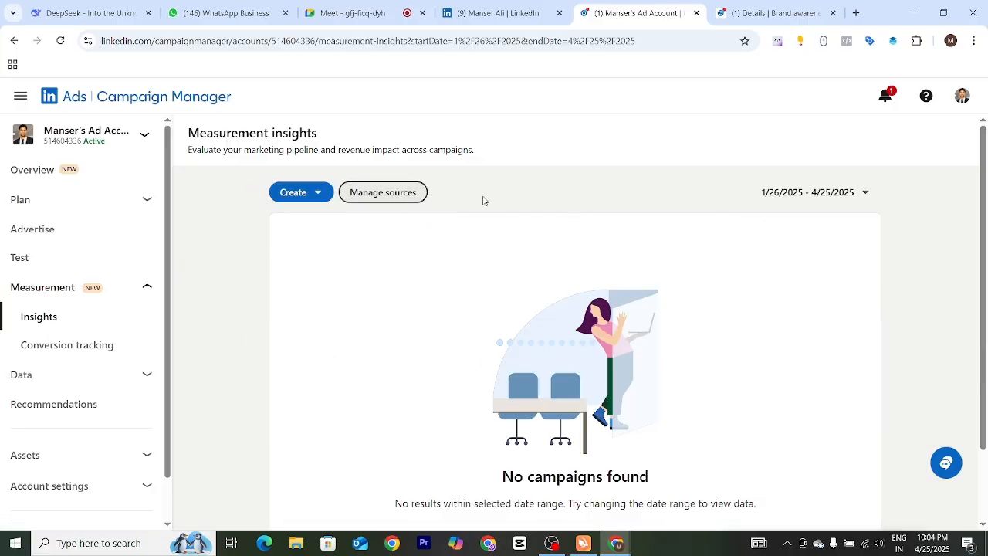
scroll(595, 211, down, 3)
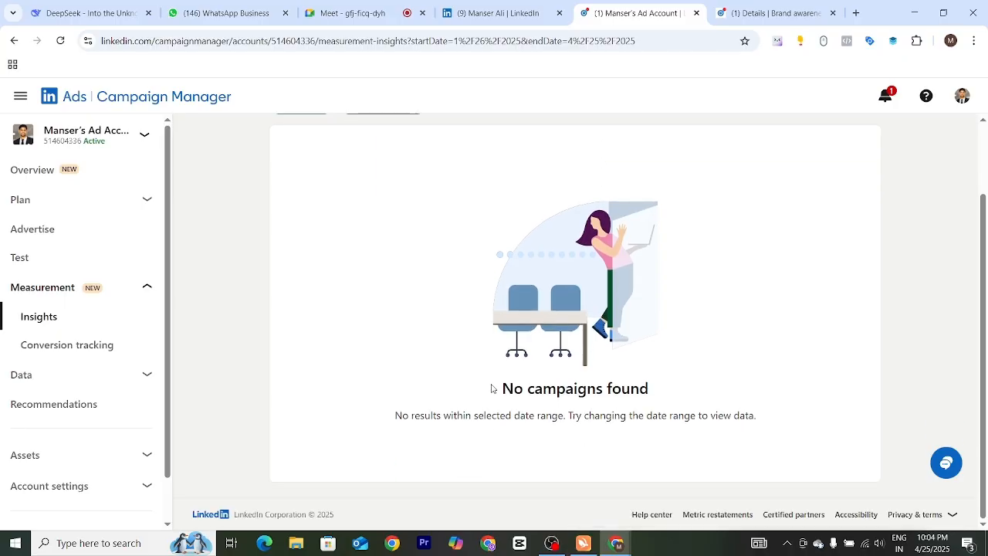
drag(492, 388, 653, 391)
scroll(249, 273, up, 2)
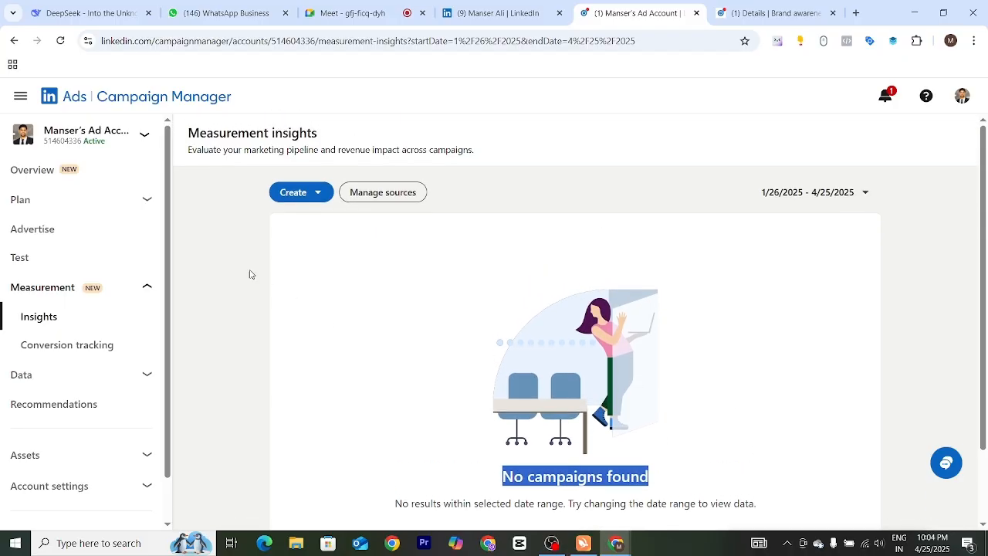
Check what can be created from the Measurement insights page and look over the page again
click(312, 199)
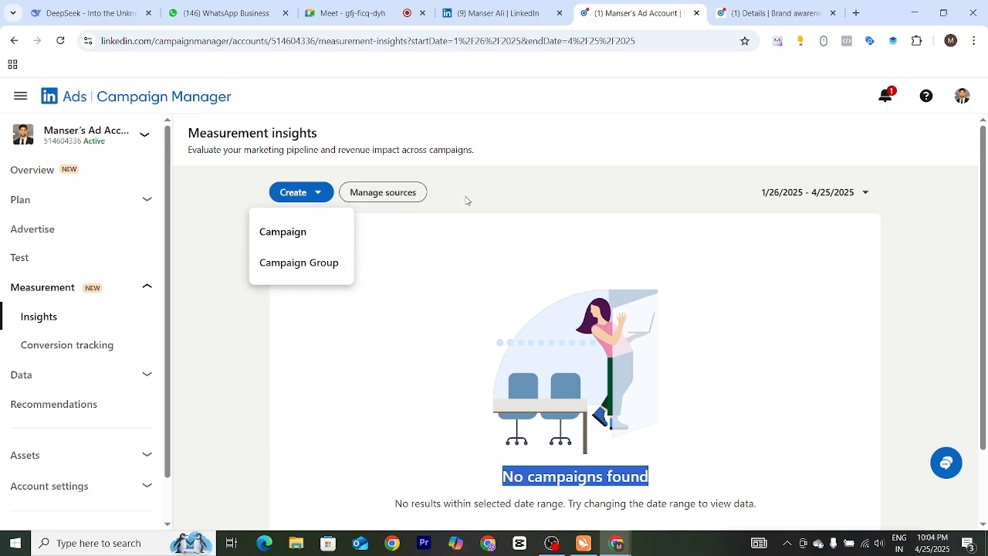
click(561, 206)
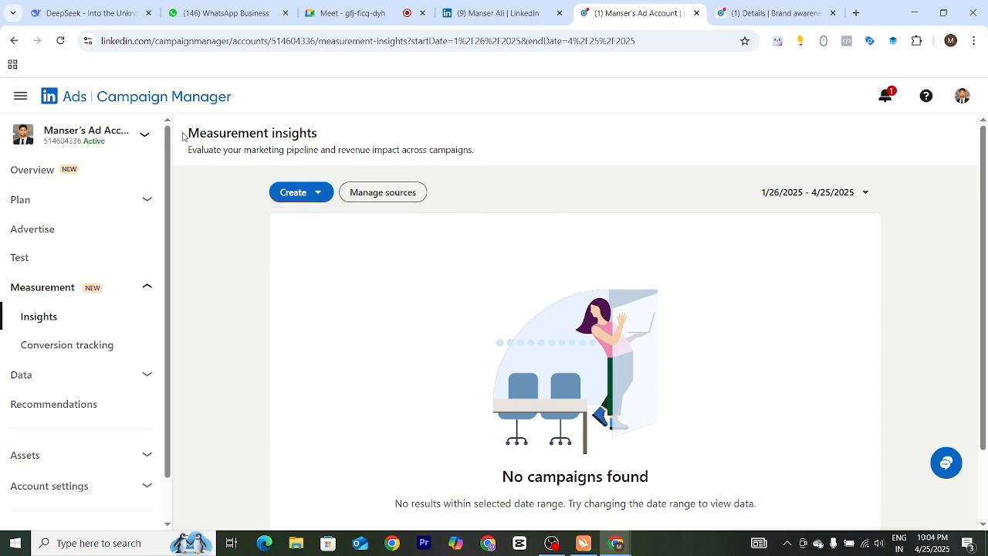
drag(183, 136, 337, 142)
click(499, 189)
scroll(650, 379, down, 2)
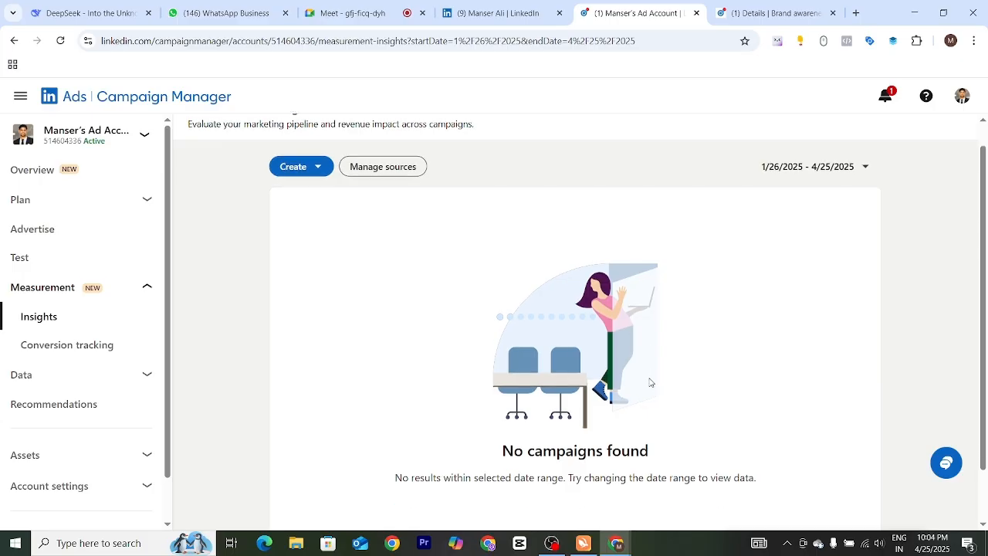
scroll(618, 409, up, 2)
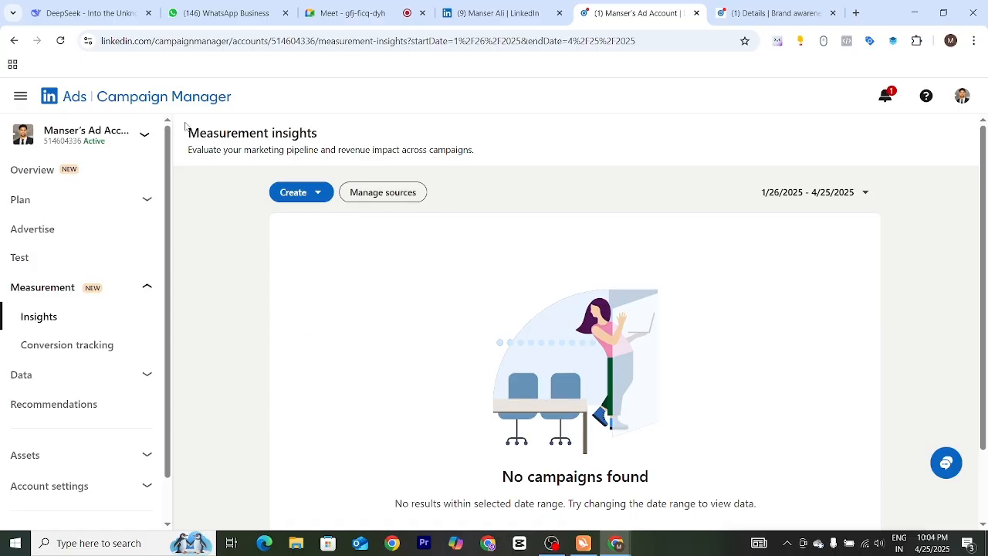
Open source management from Measurement insights and examine the recommendations and data sources in the Signals manager
drag(186, 127, 283, 138)
click(349, 143)
click(385, 192)
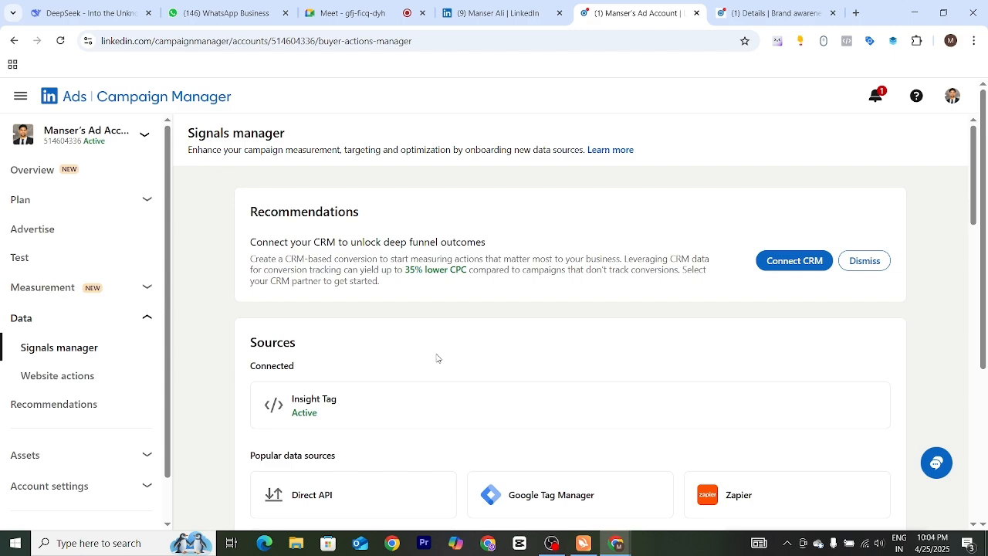
scroll(428, 361, down, 1)
scroll(459, 357, down, 2)
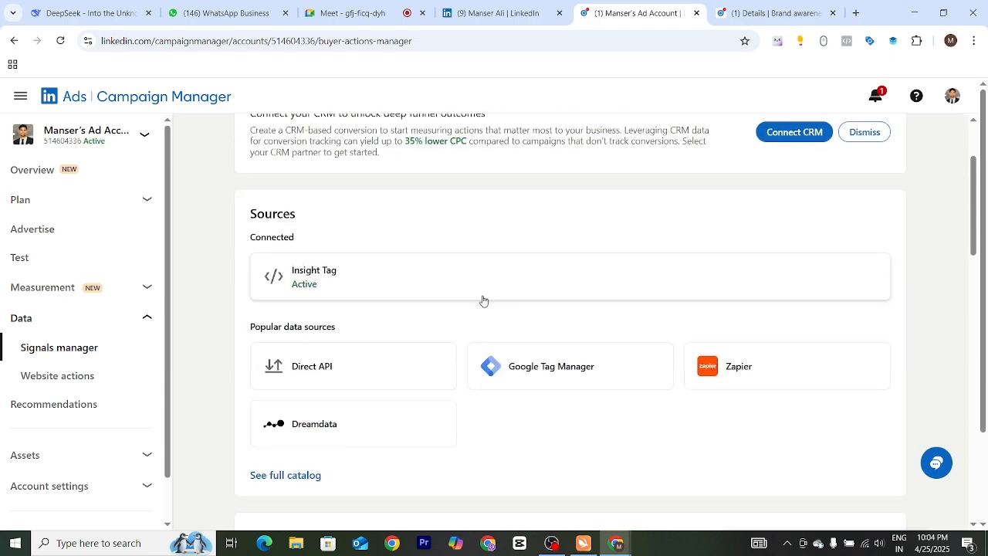
scroll(482, 299, up, 2)
scroll(481, 296, down, 1)
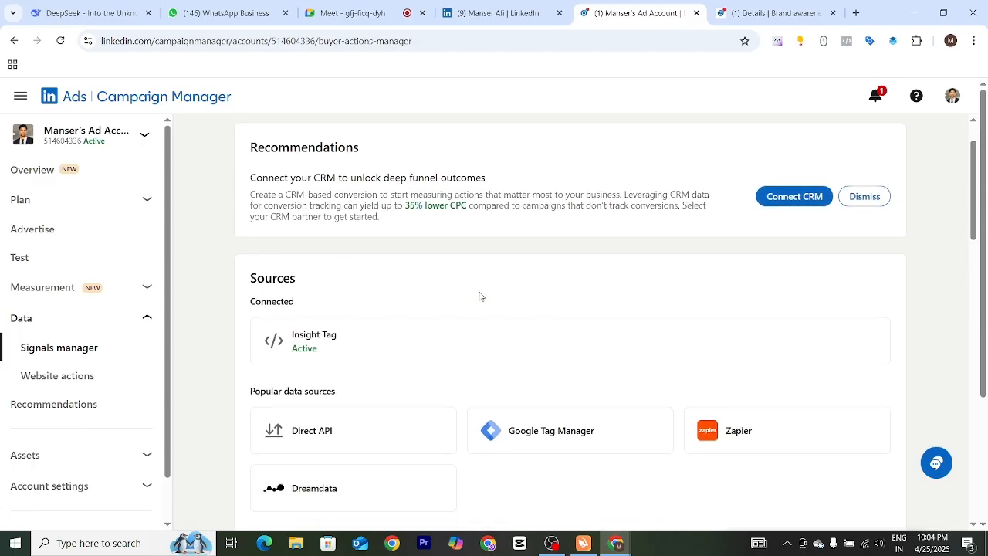
scroll(502, 313, up, 1)
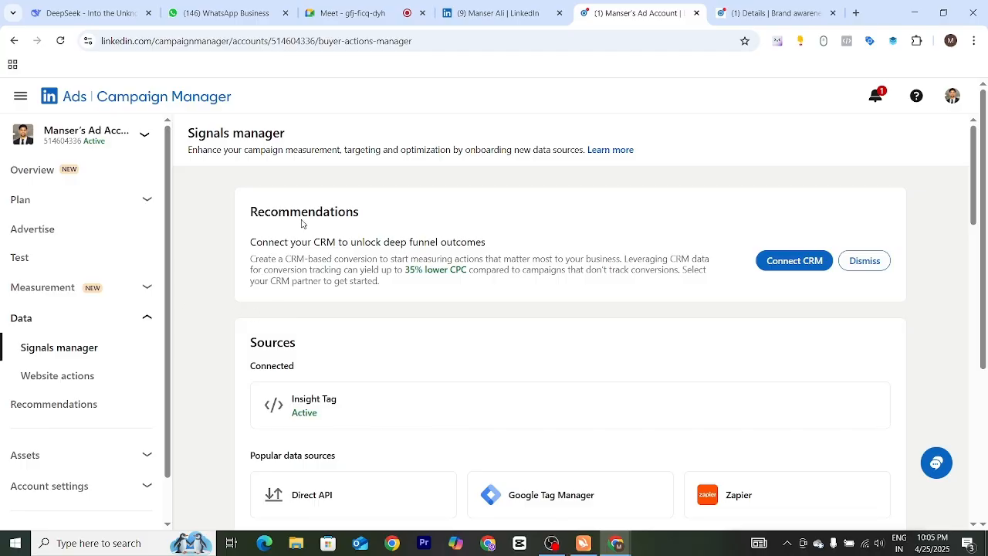
drag(195, 135, 305, 137)
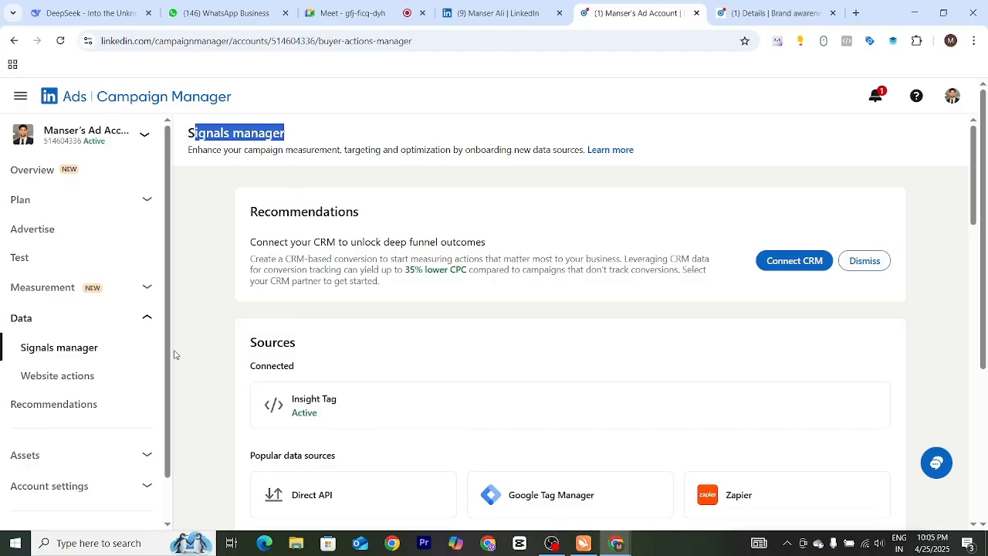
Return to Measurement insights, reopen its source management, and examine the connected and popular data sources
click(146, 287)
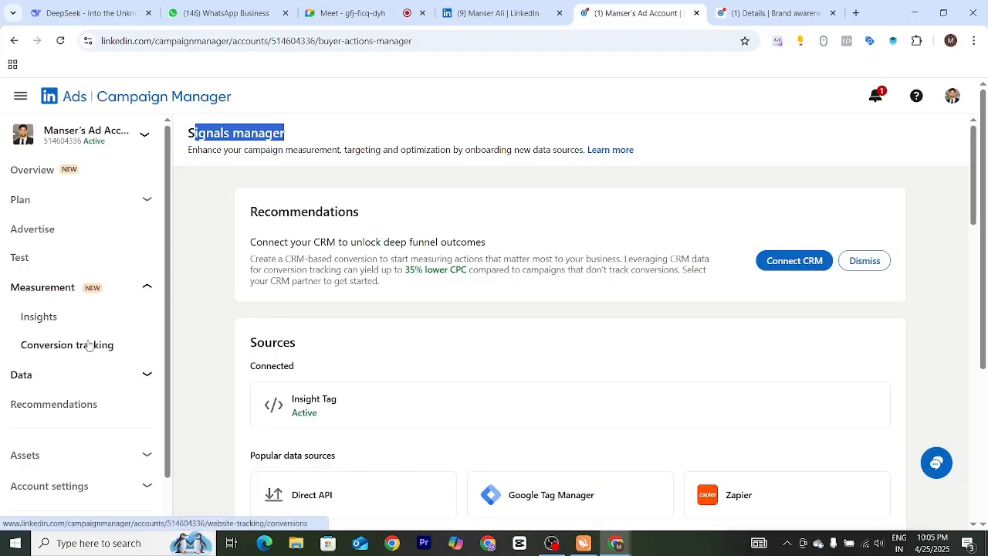
click(40, 317)
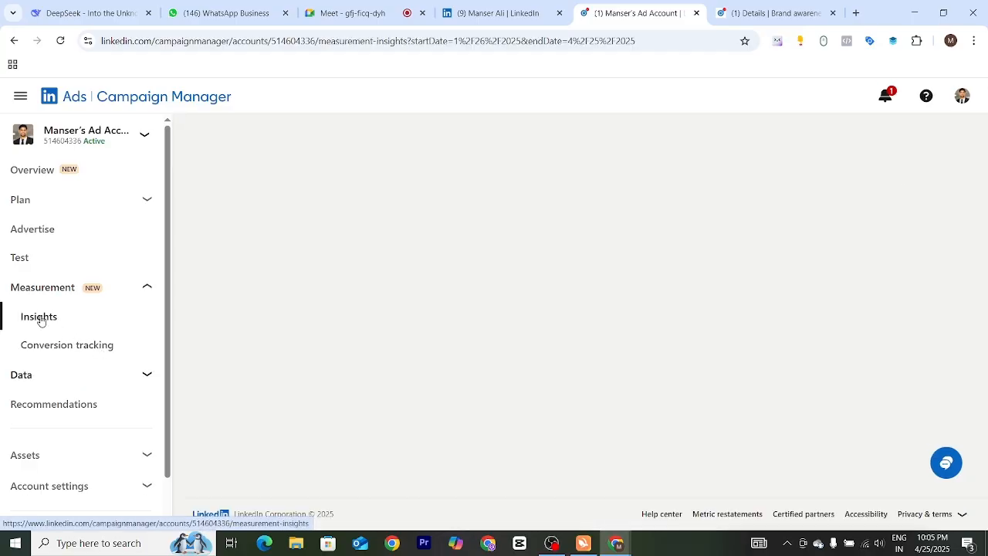
click(384, 193)
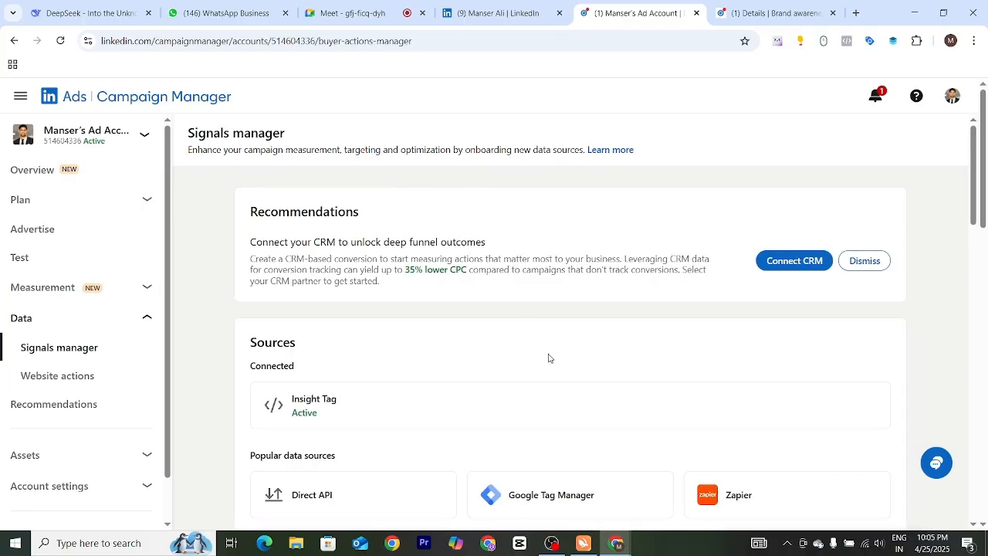
scroll(772, 309, down, 2)
scroll(746, 273, up, 1)
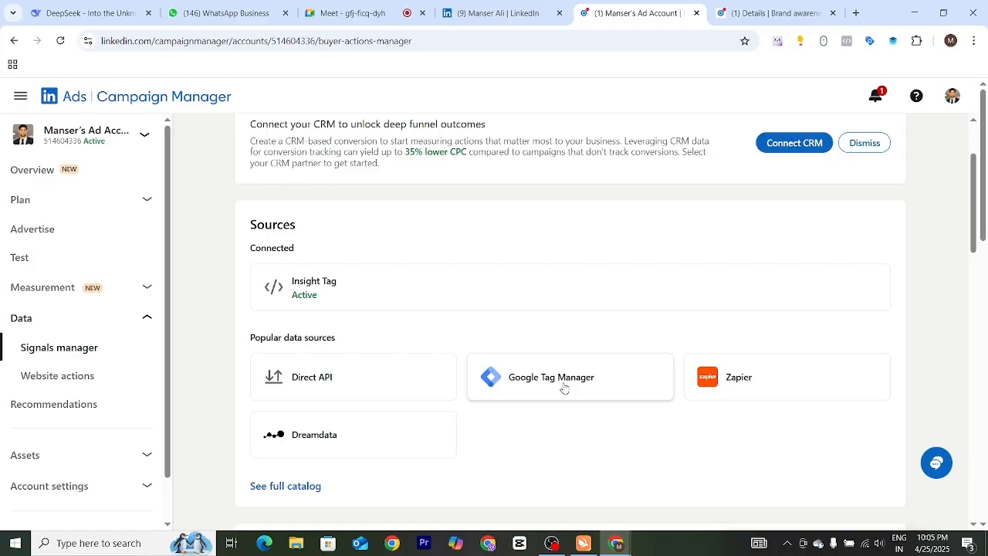
scroll(598, 296, down, 3)
scroll(577, 344, up, 2)
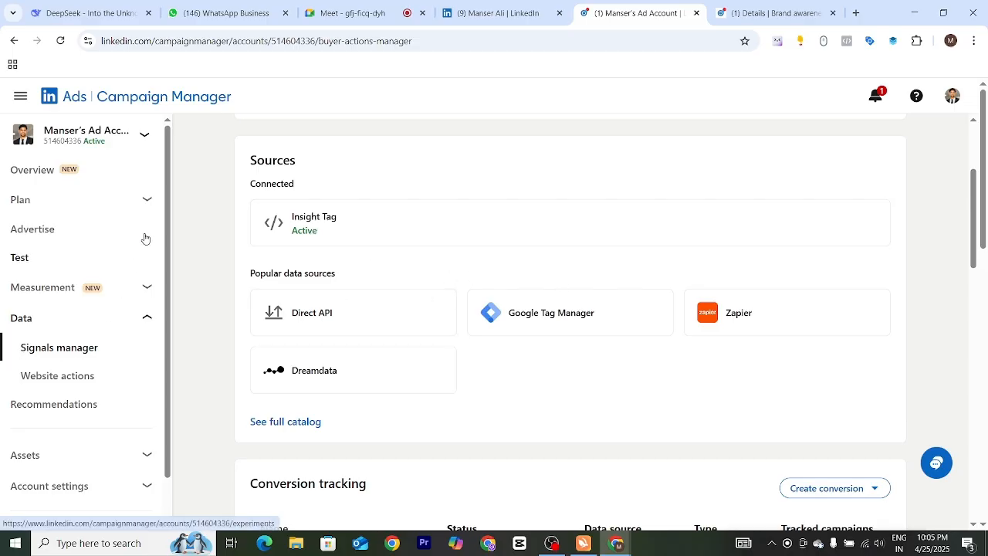
Open the Conversion tracking page under Measurement
click(147, 203)
click(147, 202)
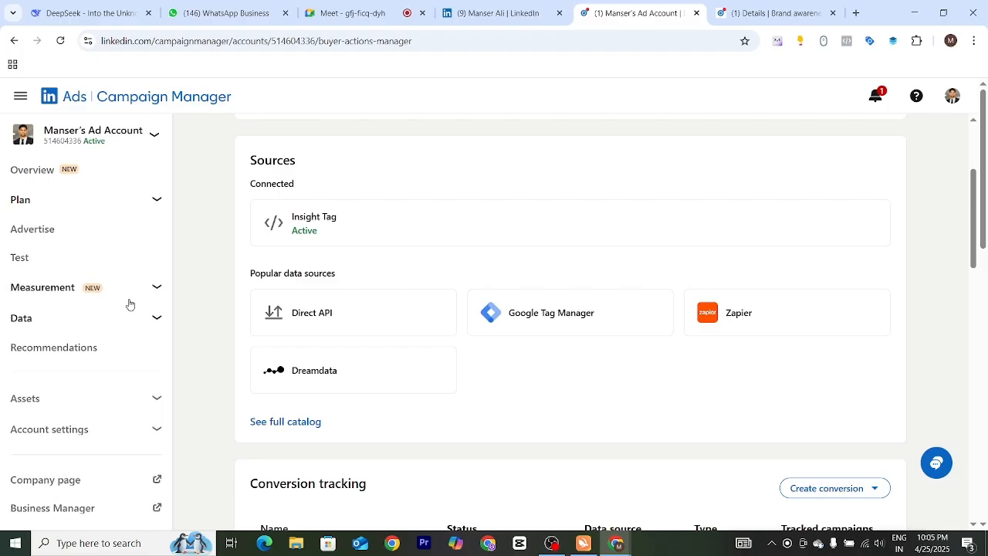
click(151, 288)
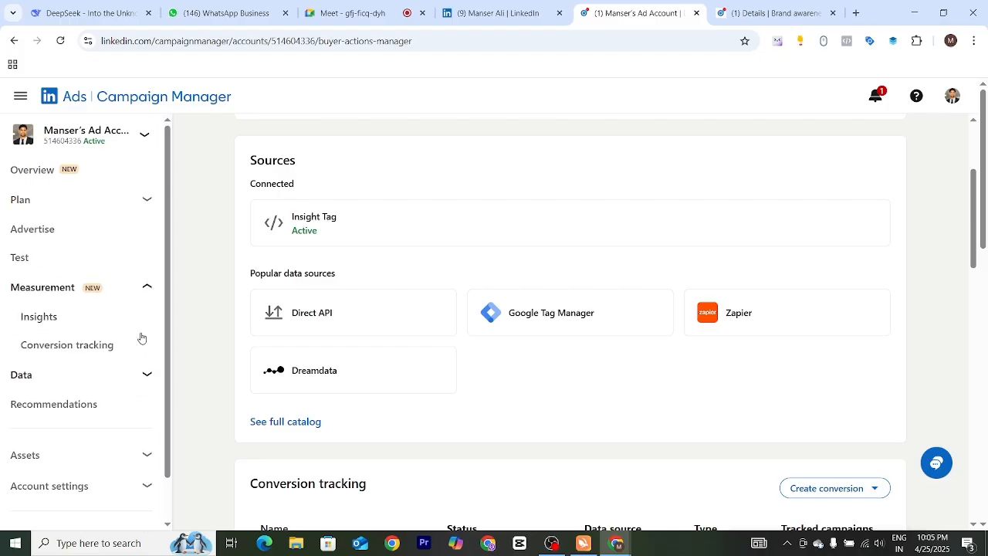
click(82, 345)
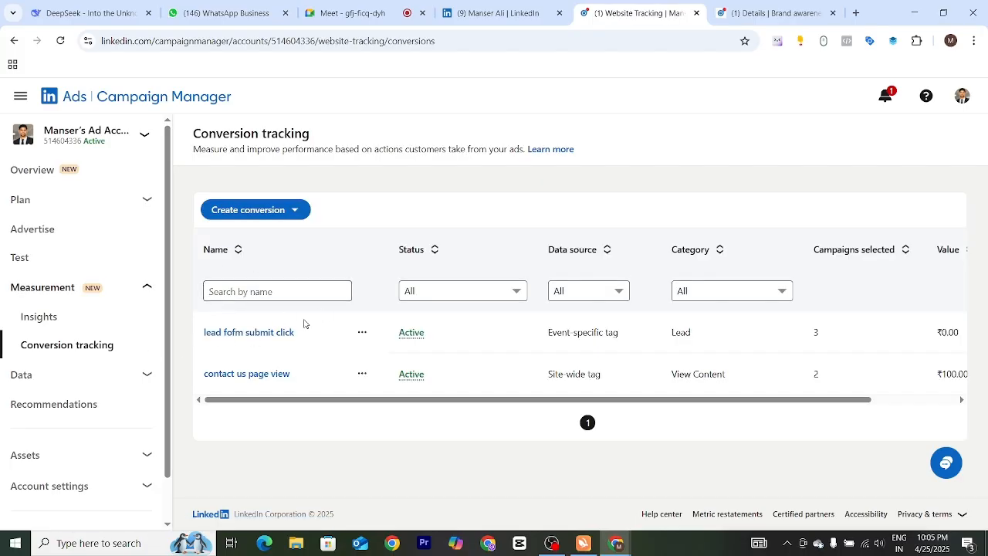
Open the form for a new Insight Tag conversion, look through its settings, and return to the conversion list without saving
click(285, 215)
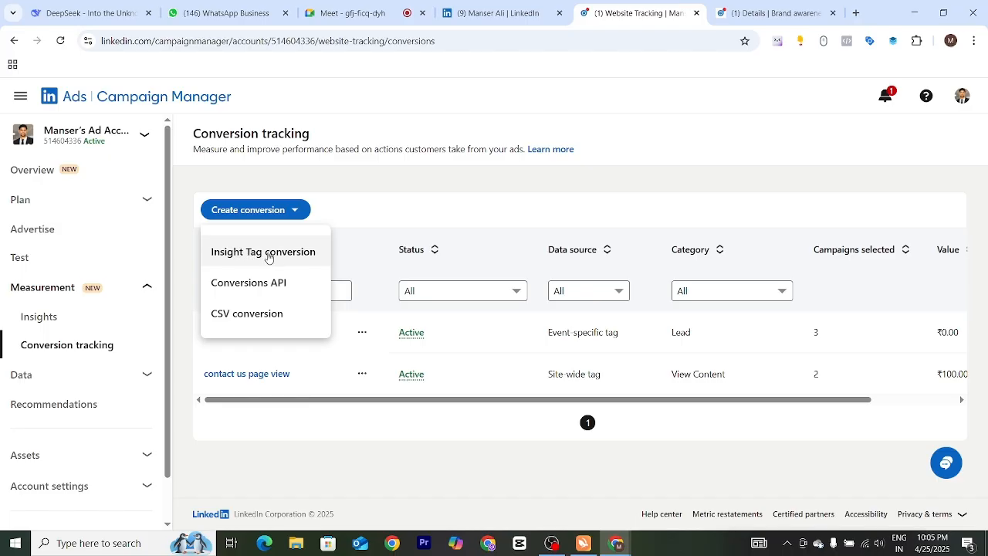
click(269, 253)
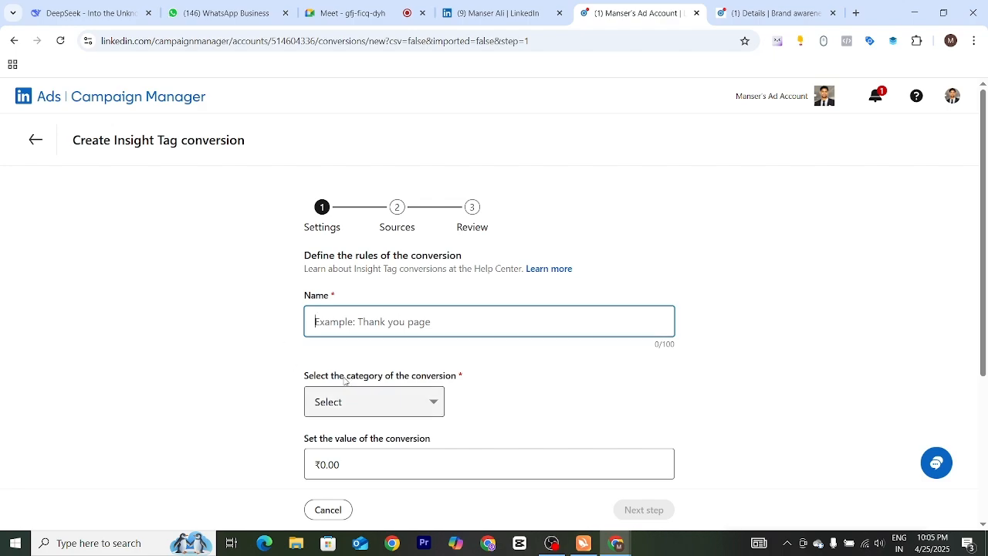
scroll(470, 342, down, 3)
scroll(462, 357, down, 1)
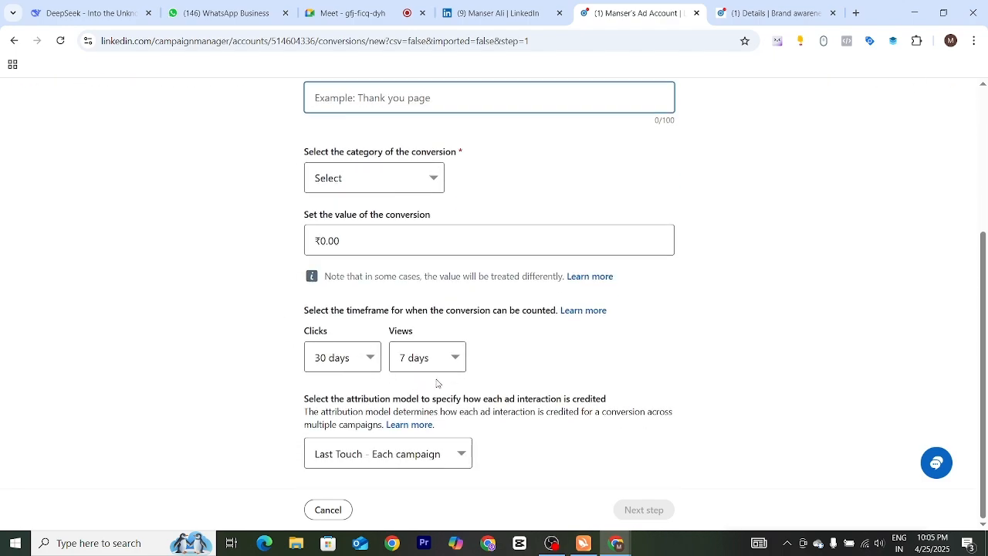
scroll(462, 357, up, 4)
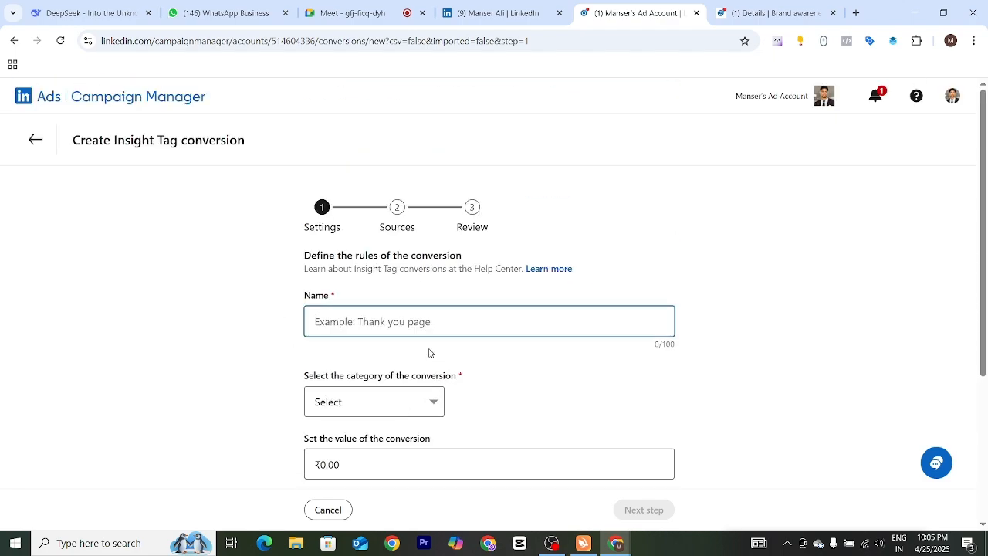
click(37, 140)
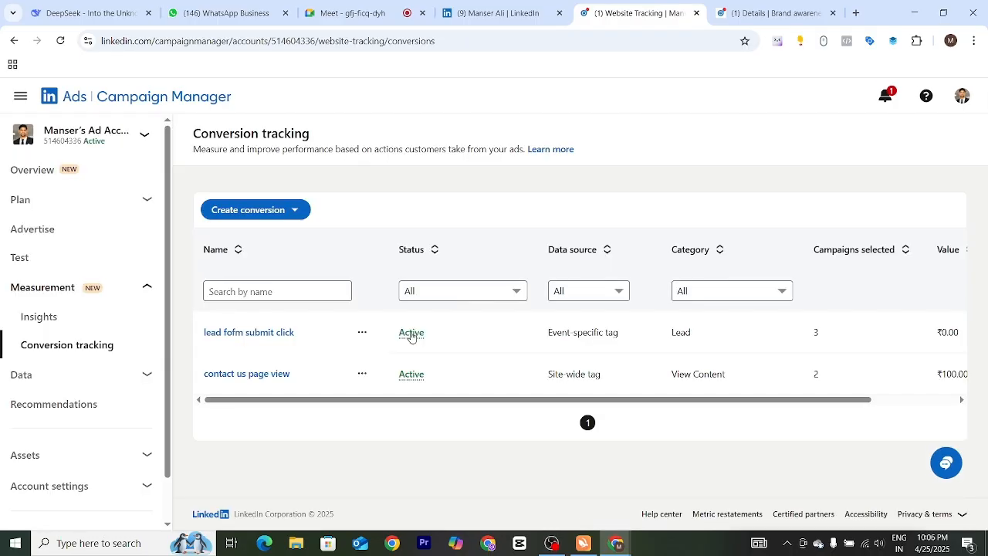
Look at the pages offered under Data, then expand the Measurement section again
scroll(77, 336, down, 1)
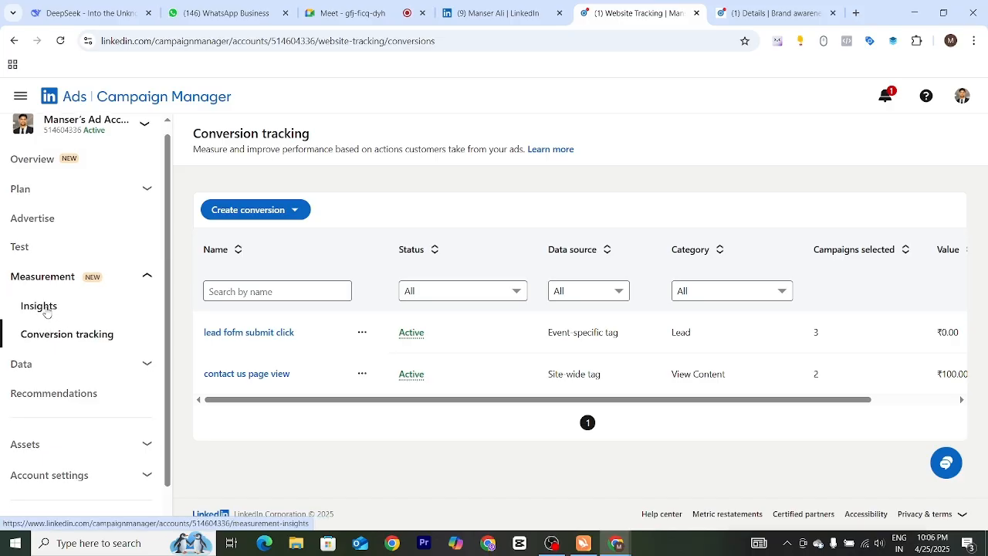
scroll(139, 378, down, 1)
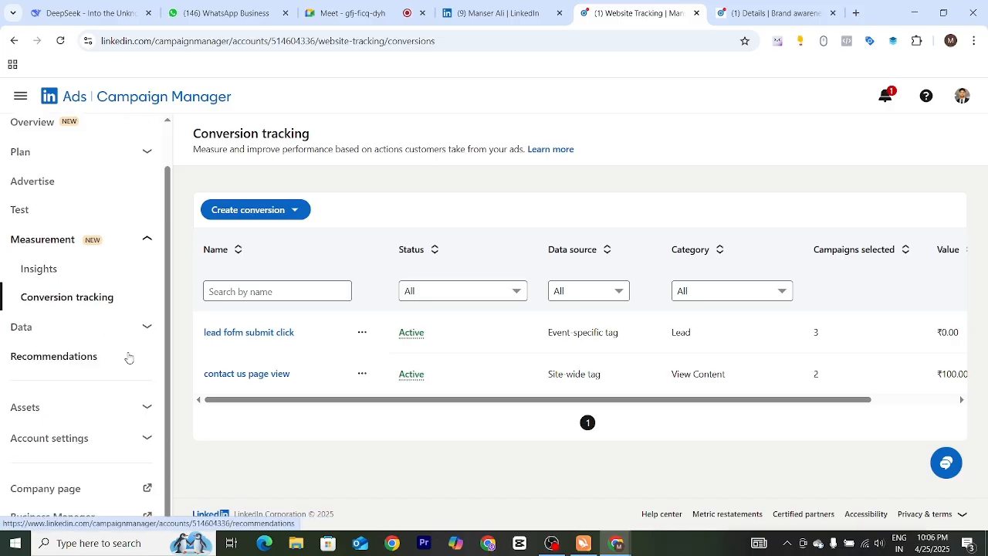
click(139, 330)
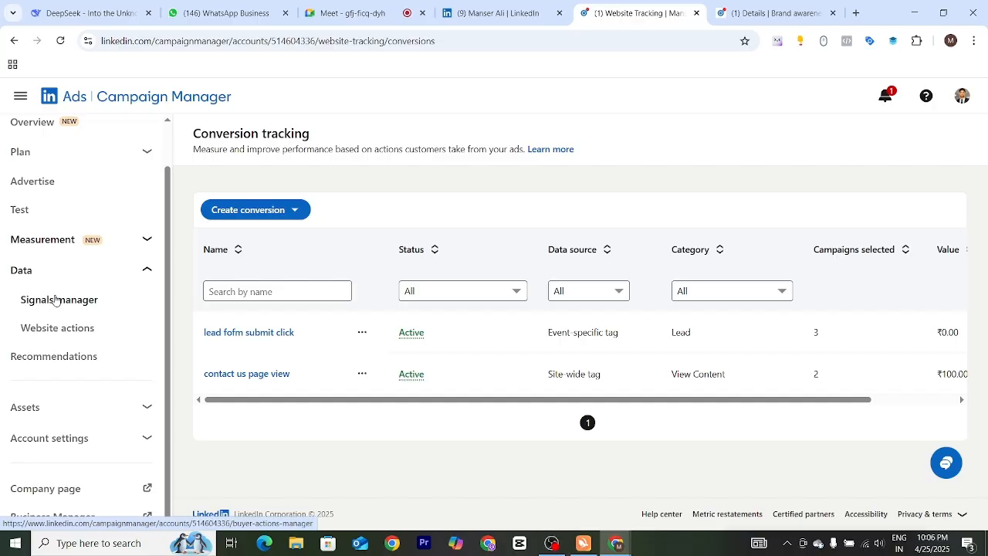
click(146, 240)
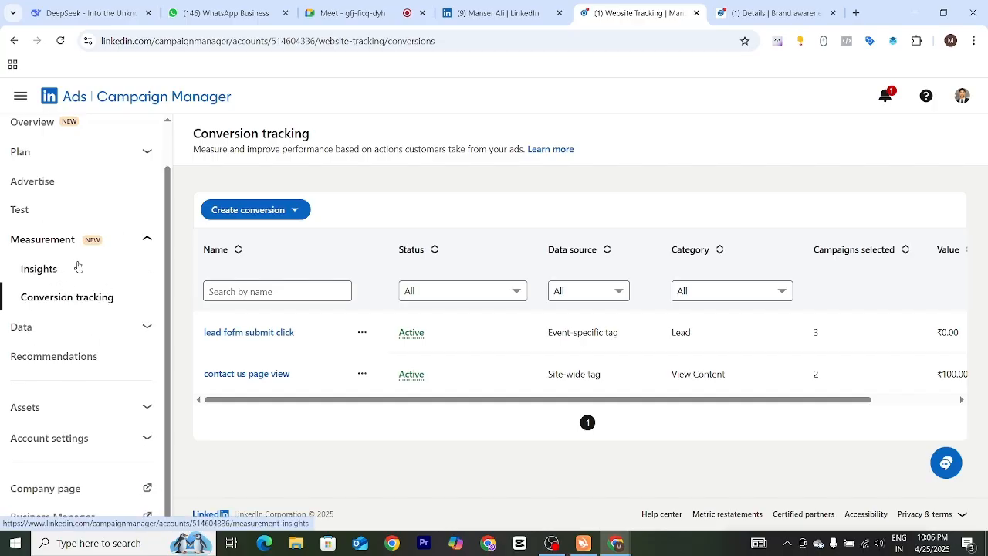
Open Signals manager under Data and go into its connected Insight Tag source
click(139, 246)
click(146, 317)
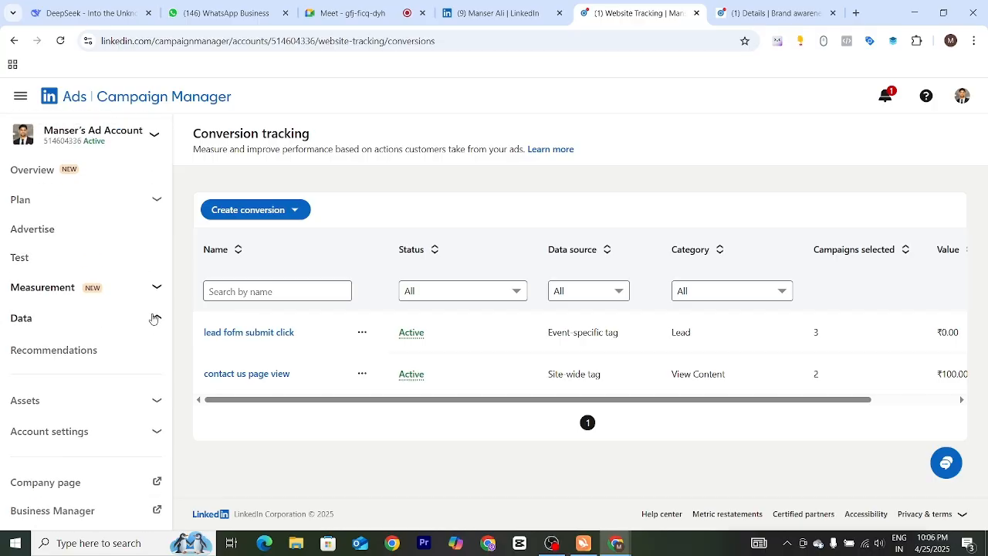
click(86, 349)
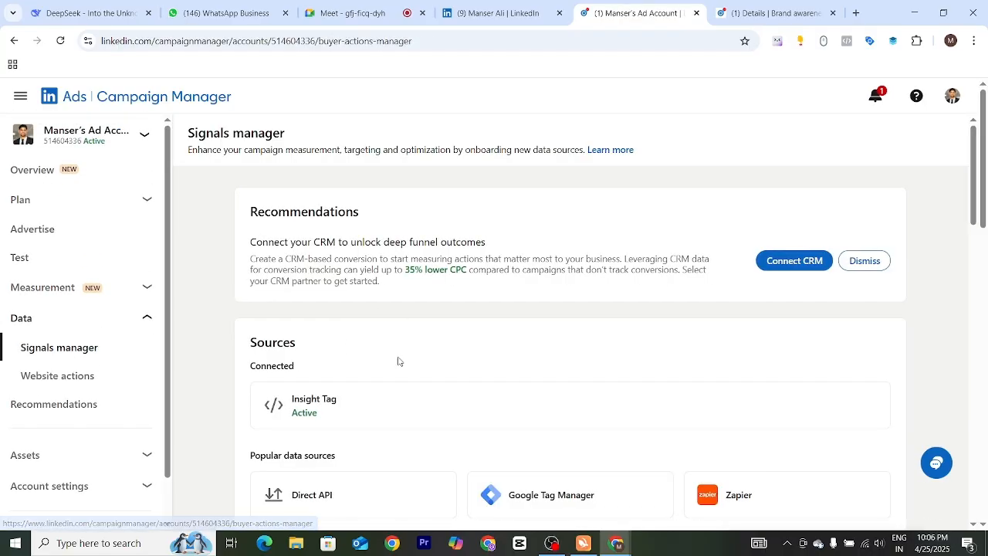
scroll(480, 307, down, 1)
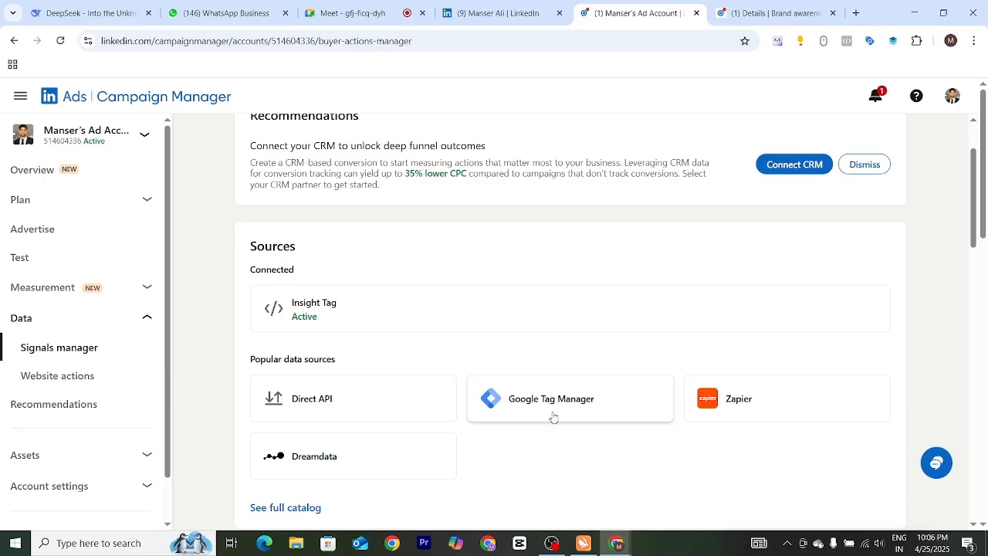
click(324, 315)
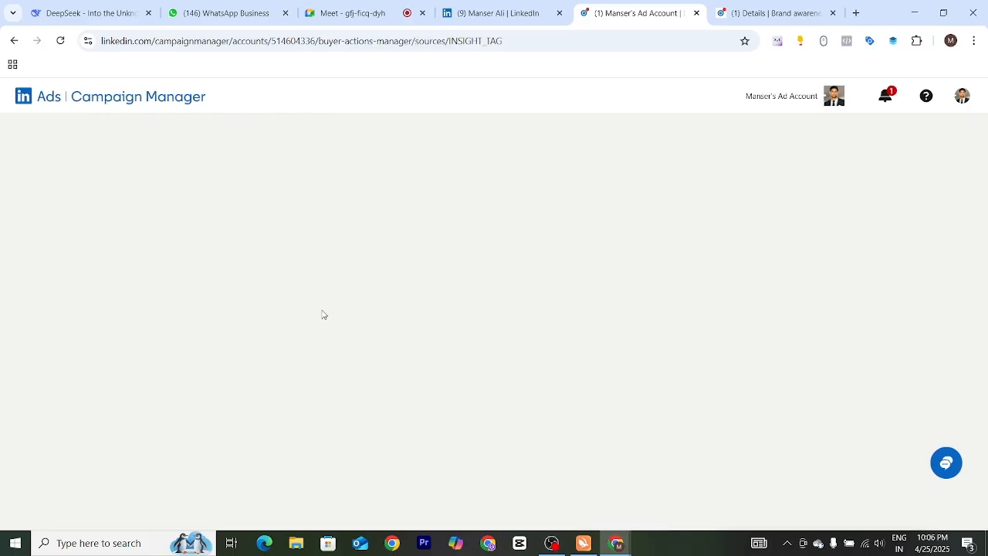
Examine the Insight Tag's data connection status, last received date, and the options for managing the tag
scroll(440, 308, down, 2)
scroll(440, 308, down, 1)
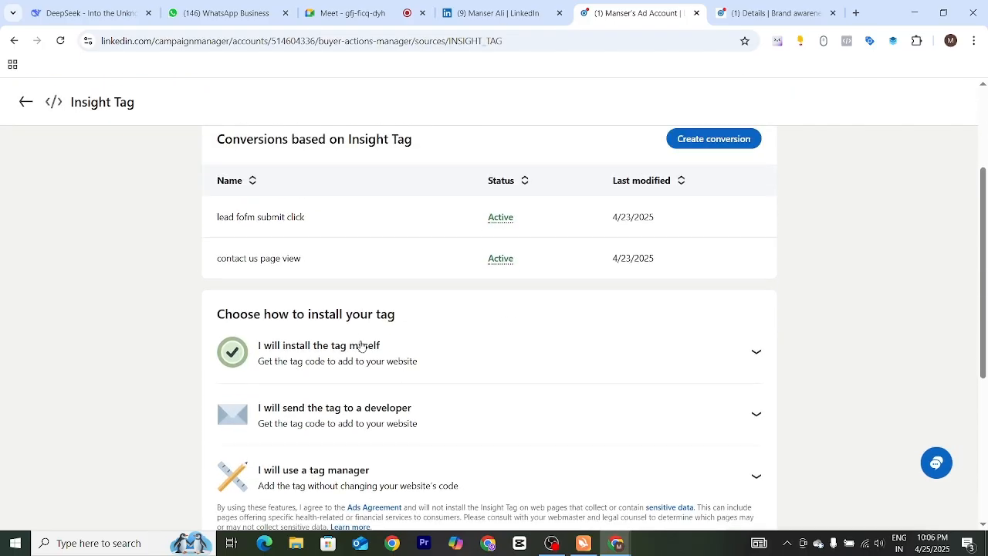
scroll(233, 299, up, 3)
drag(204, 257, 352, 249)
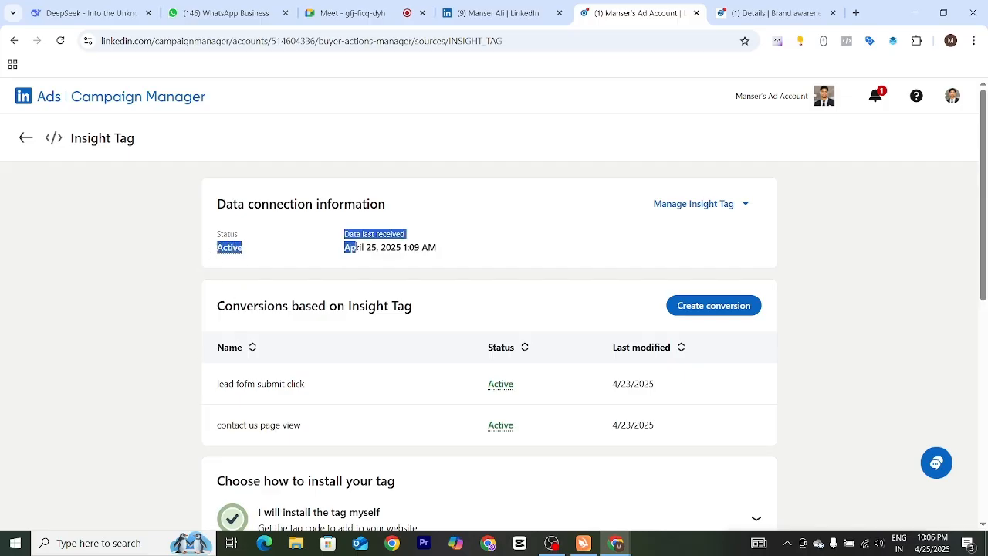
drag(468, 258, 349, 251)
scroll(510, 253, down, 2)
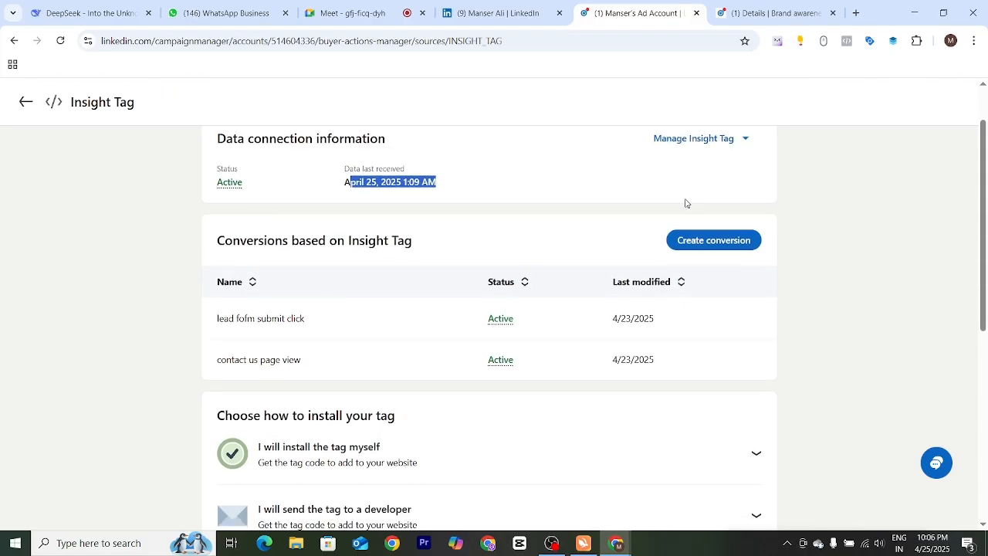
scroll(683, 216, up, 3)
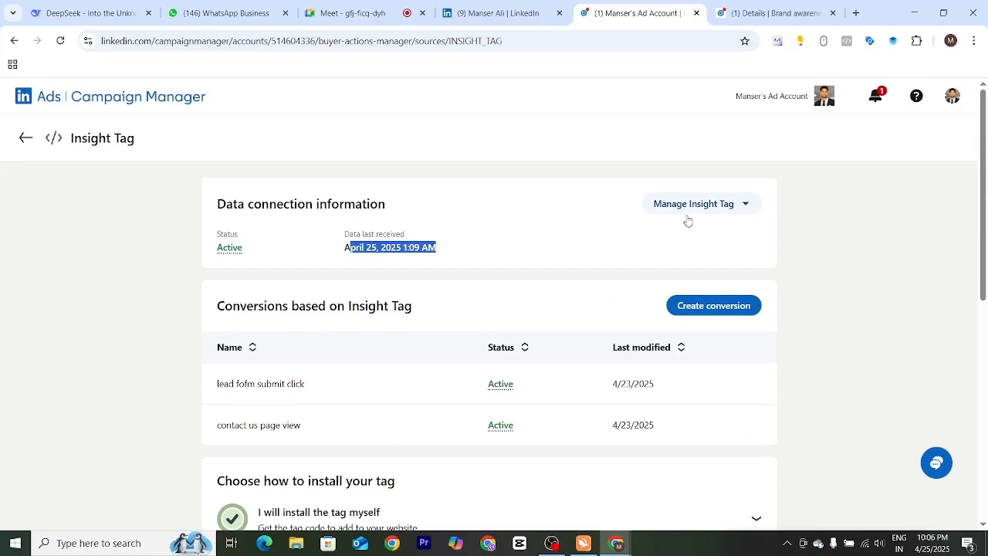
click(744, 207)
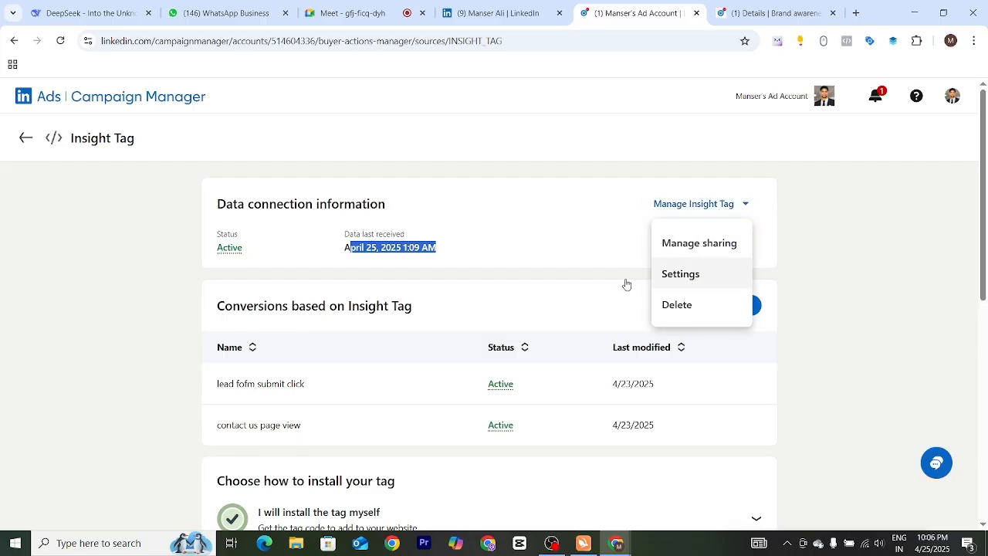
click(436, 330)
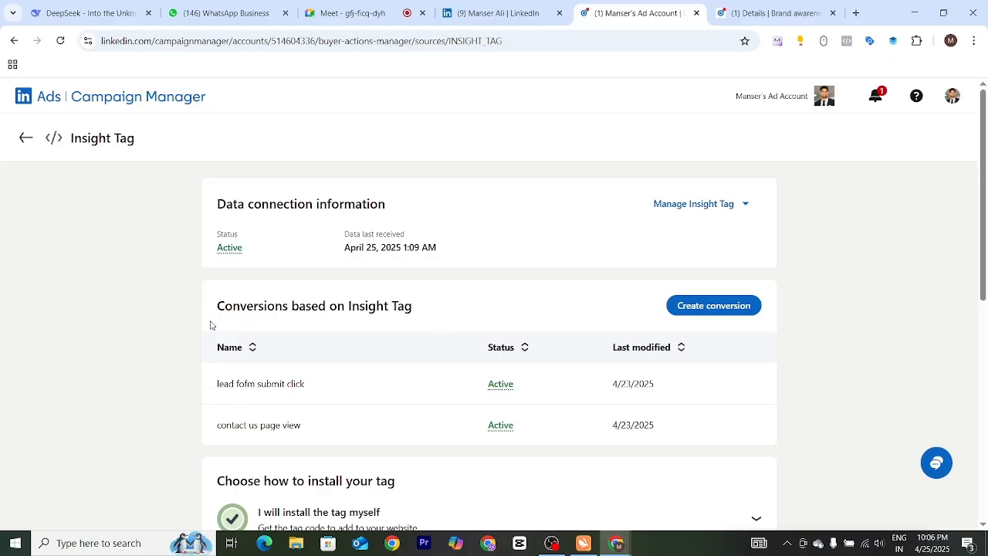
Review the list of conversions based on the Insight Tag
drag(210, 325, 418, 313)
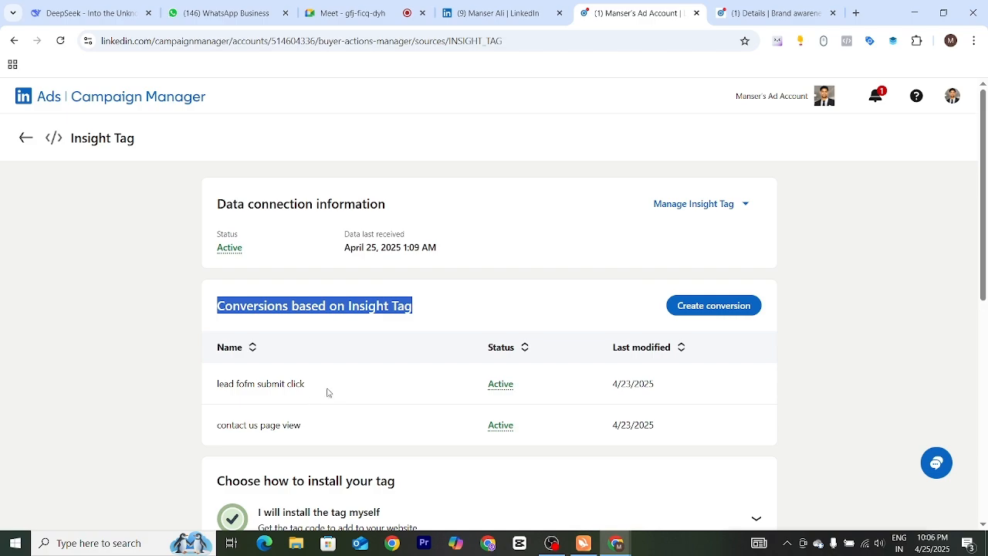
drag(183, 386, 357, 386)
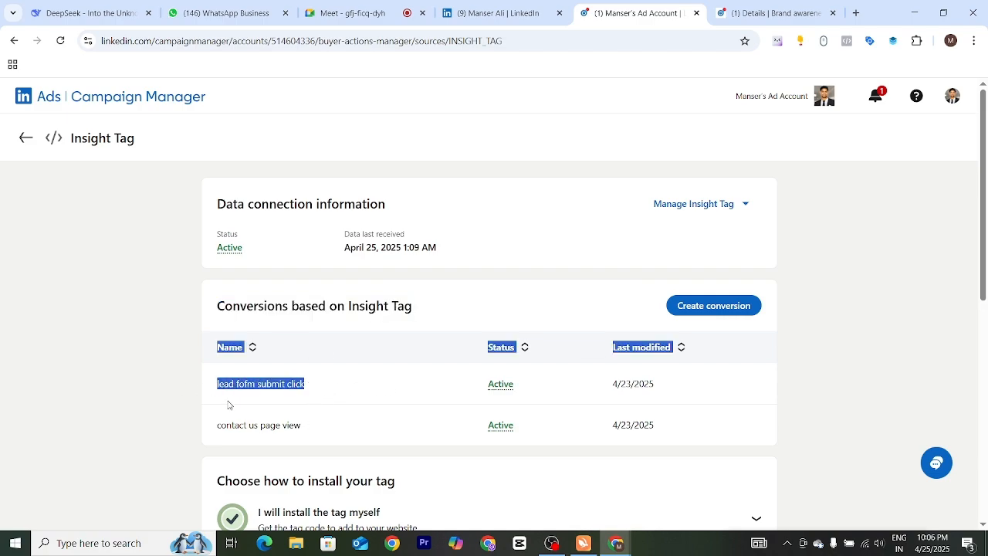
click(434, 424)
Examine the ways to install the Insight Tag, including the tag code offered for installing it yourself
scroll(482, 433, down, 5)
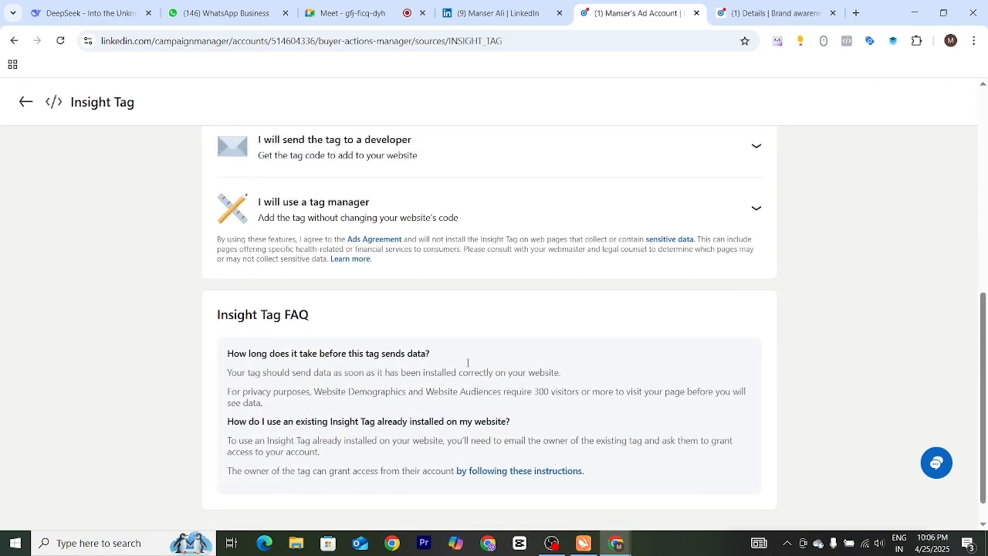
scroll(312, 413, up, 2)
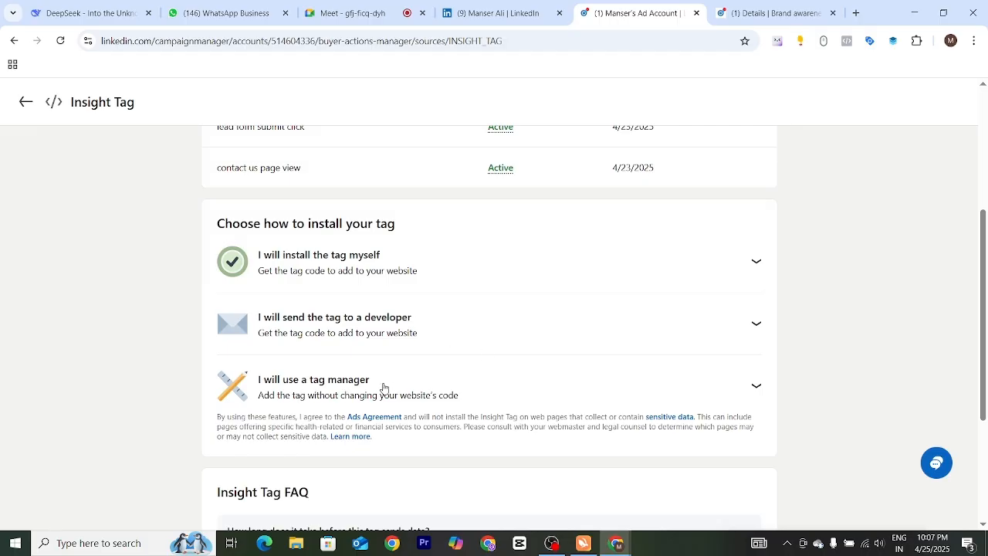
click(346, 267)
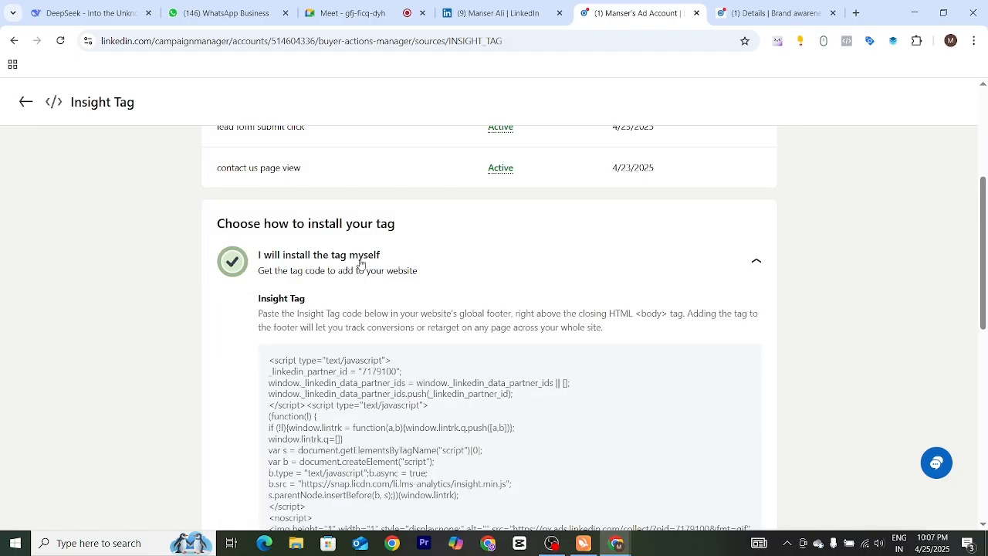
click(373, 262)
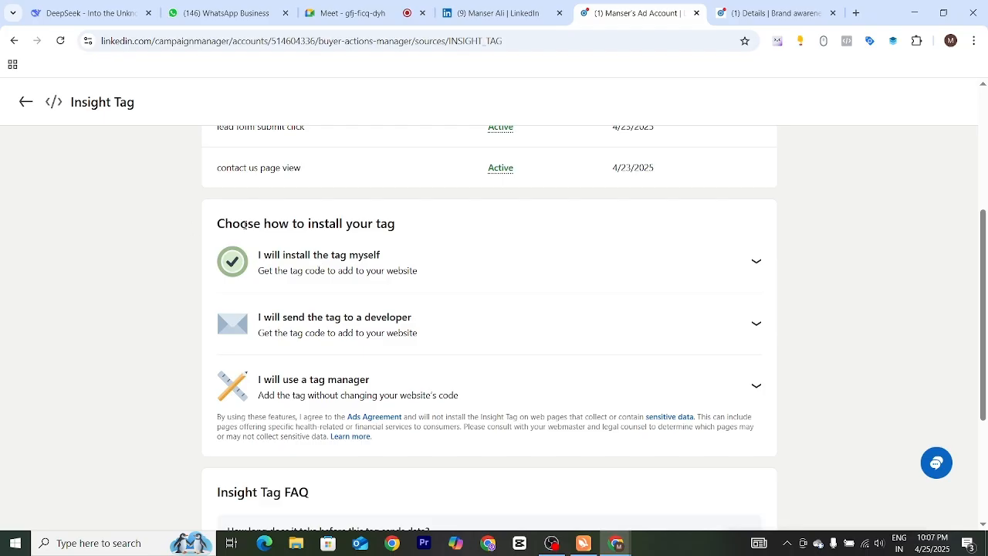
drag(212, 223, 401, 235)
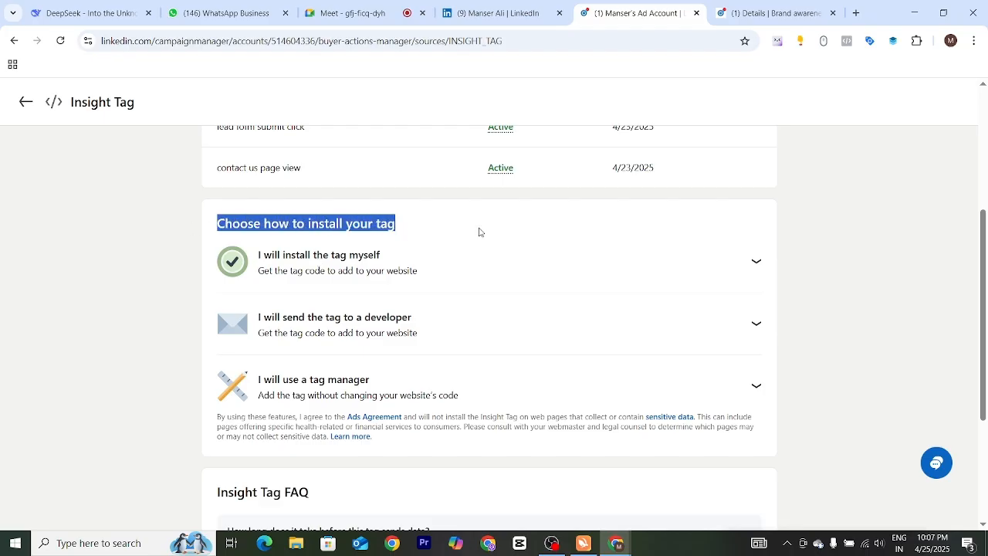
click(412, 231)
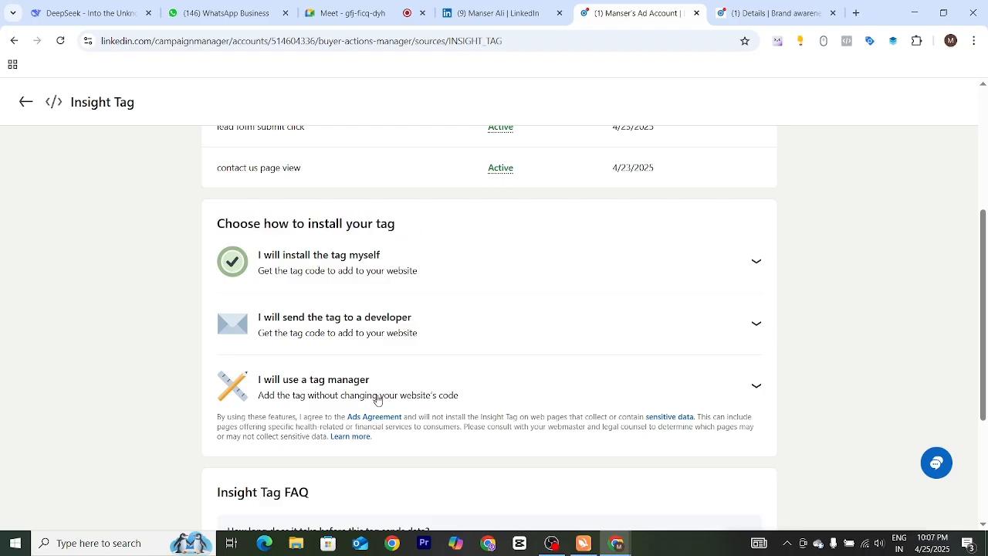
scroll(394, 384, up, 3)
scroll(373, 353, down, 1)
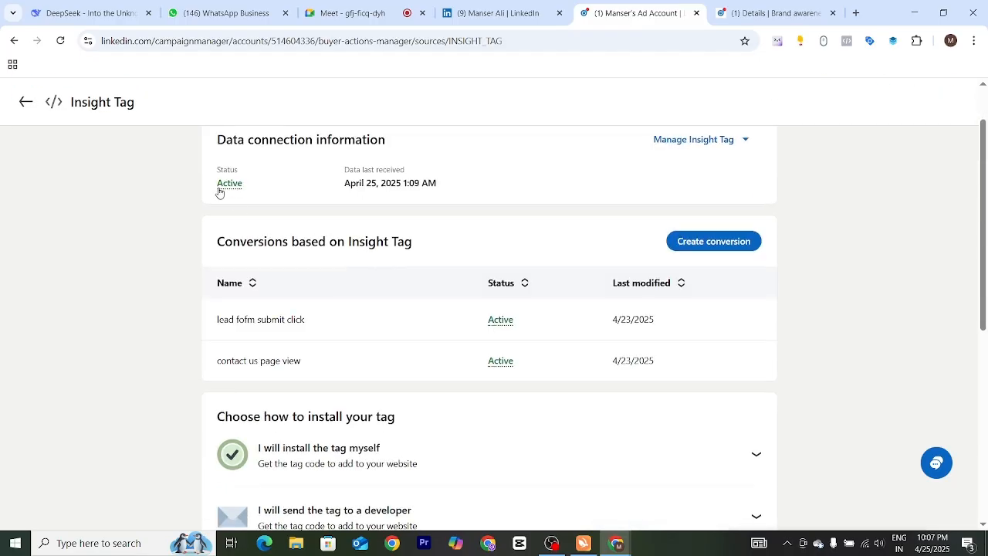
scroll(473, 191, down, 4)
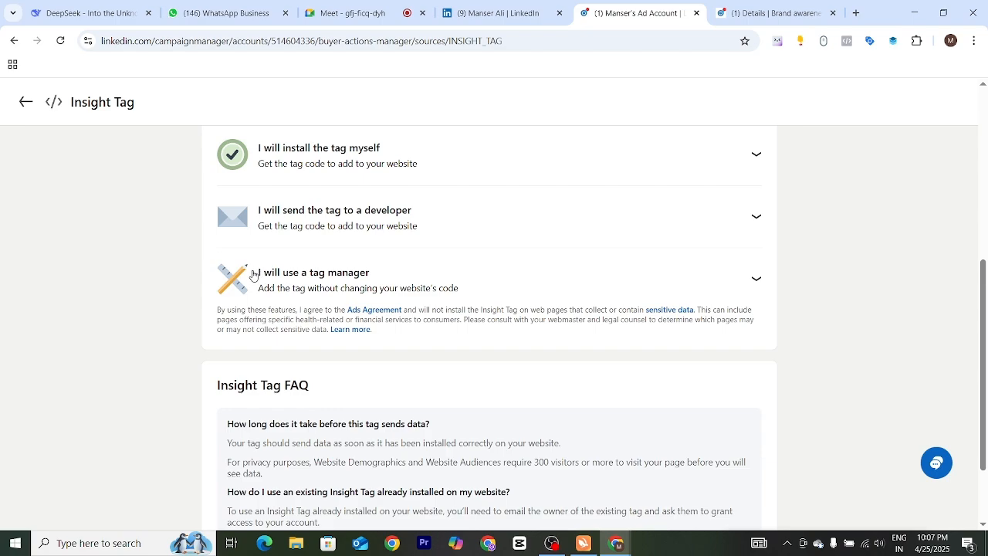
Expand the option to install the Insight Tag with a tag manager and copy the partner ID
click(424, 279)
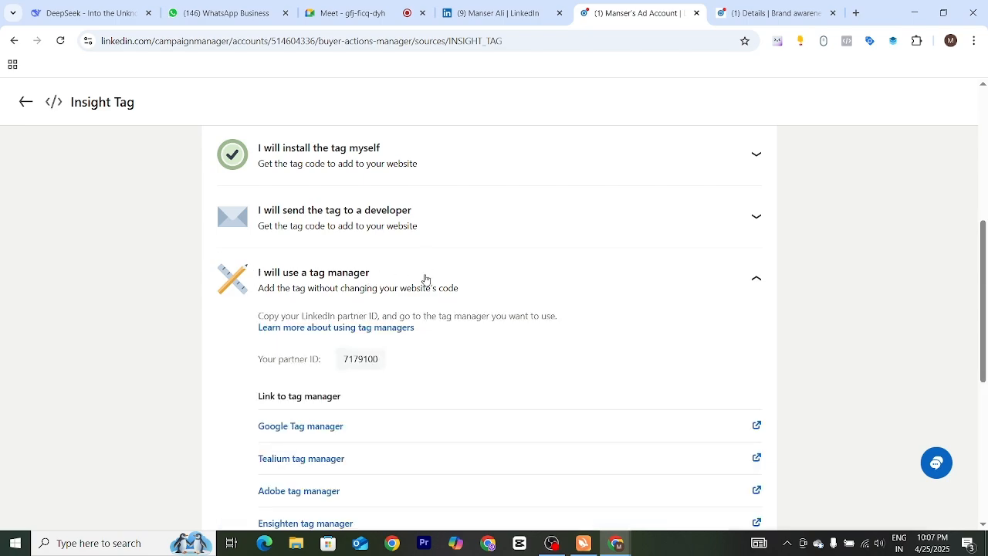
scroll(378, 271, down, 2)
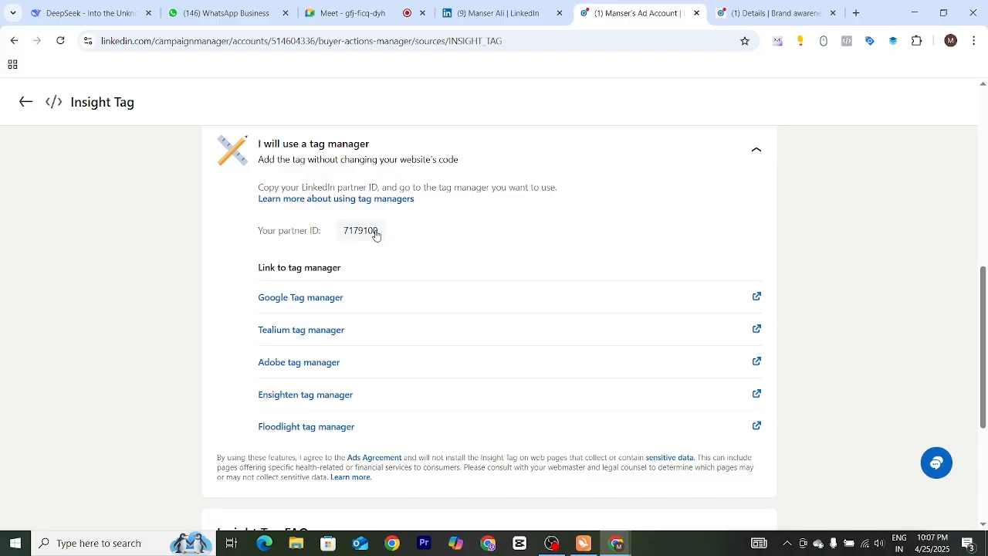
click(376, 233)
click(377, 235)
Open Google Tag Manager in a new browser tab and enter the web container of the WB Batch account
click(856, 14)
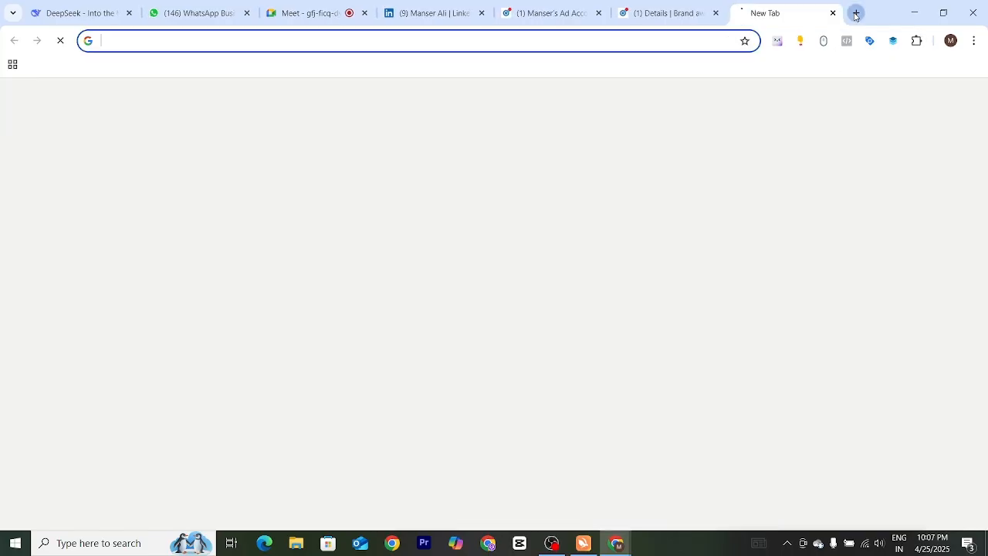
text(tag)
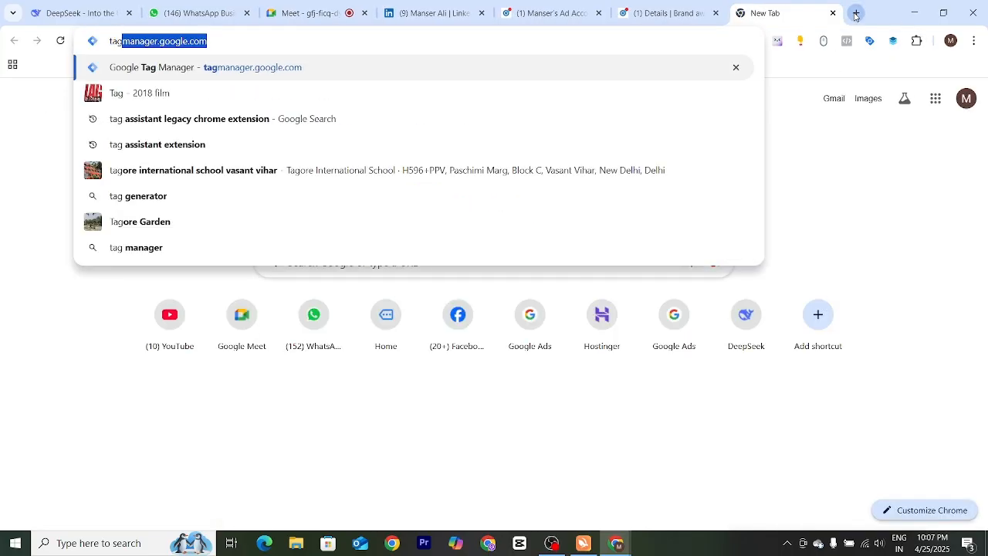
key(Return)
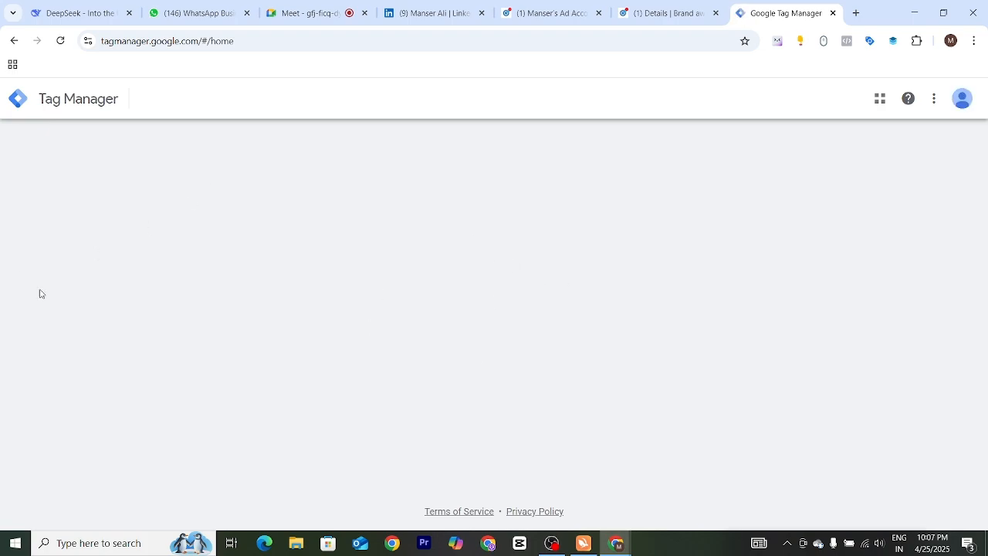
scroll(175, 447, down, 2)
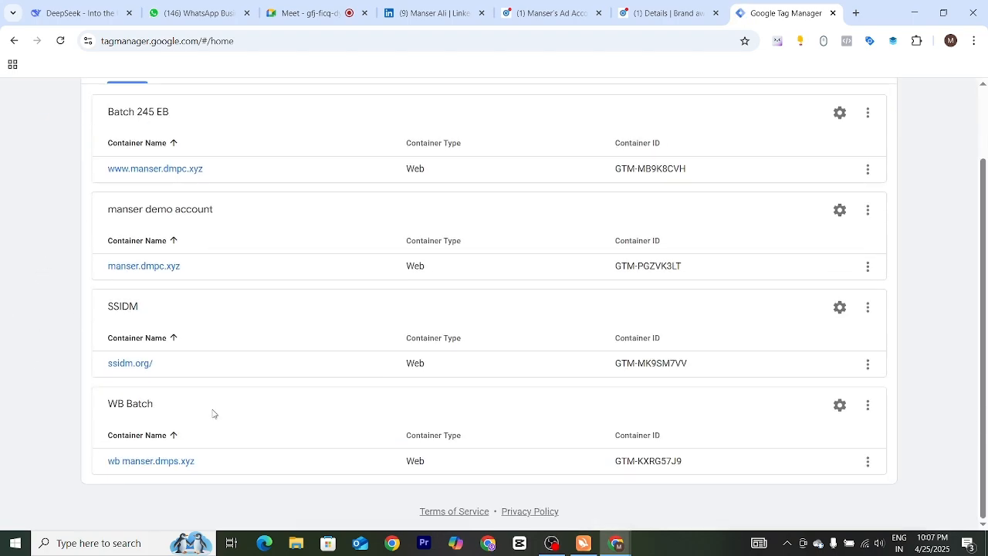
click(139, 462)
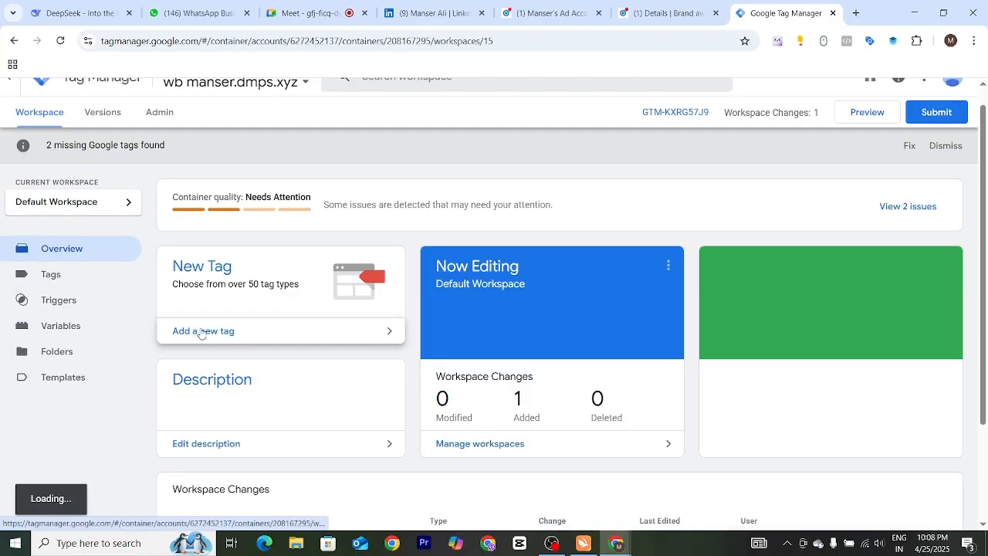
Create a new tag in the container and name it "linkedin insight tag"
click(54, 275)
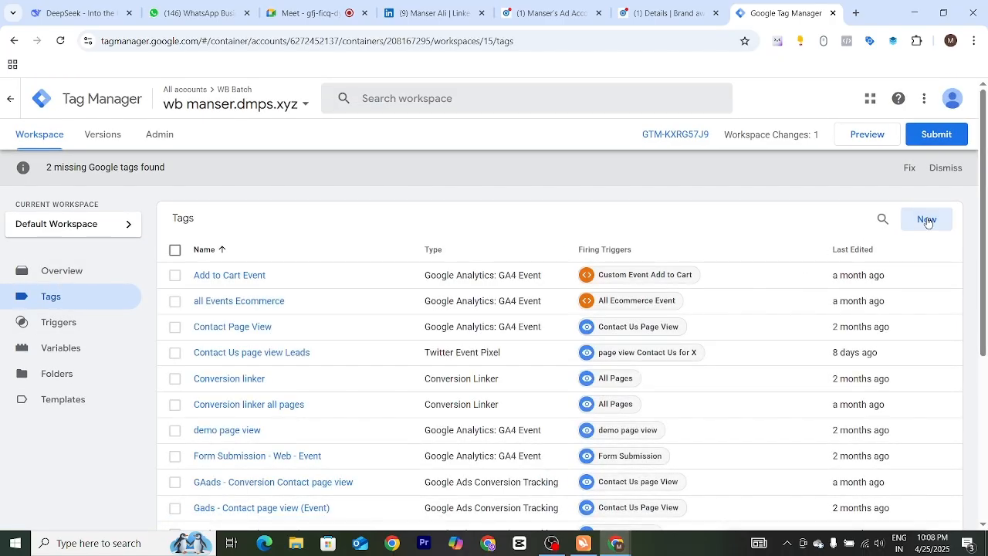
click(927, 219)
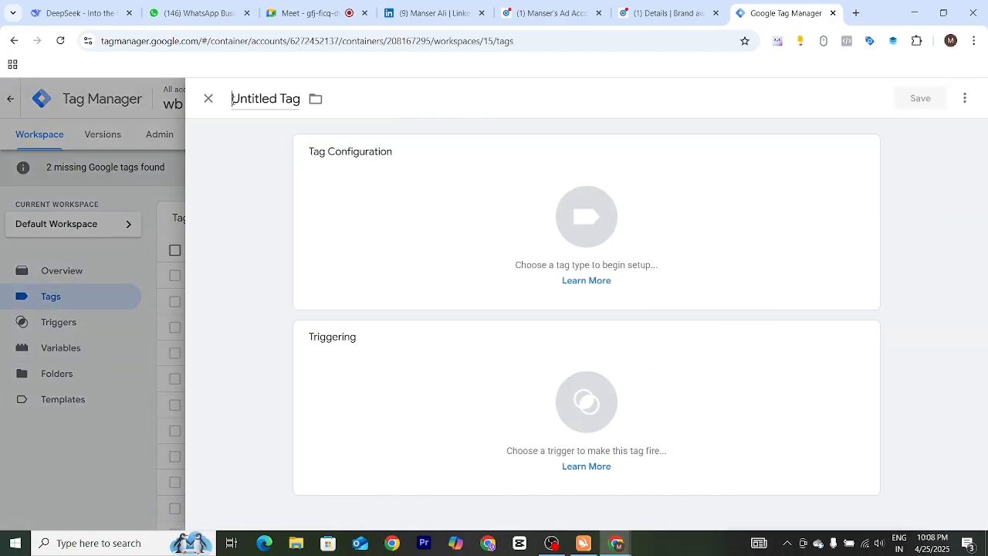
click(233, 99)
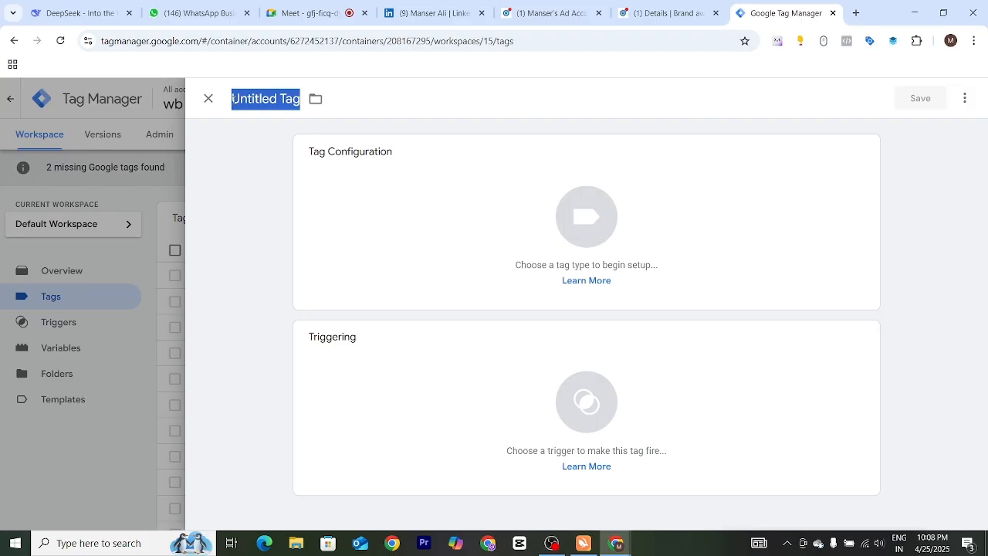
text(linkedin )
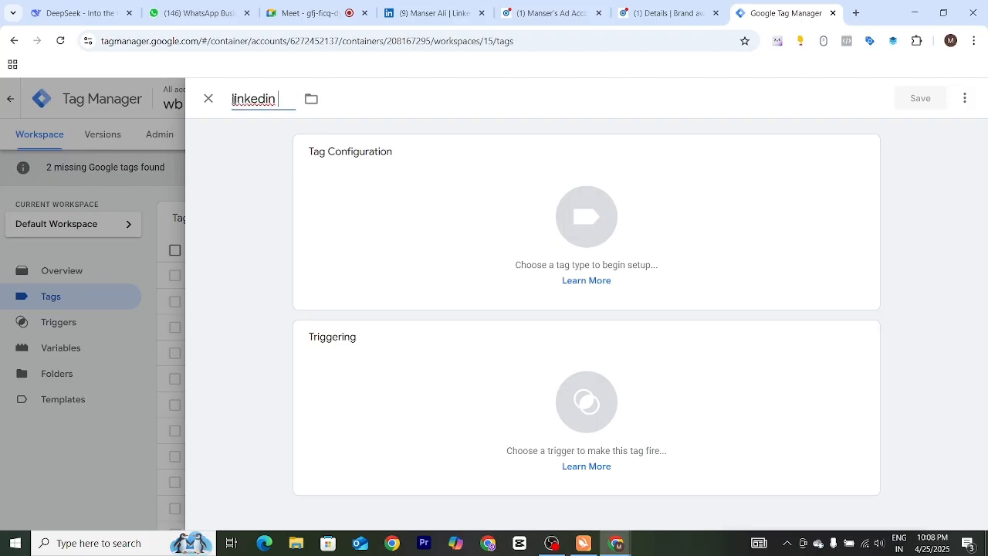
text(isight tag)
click(282, 99)
text(n)
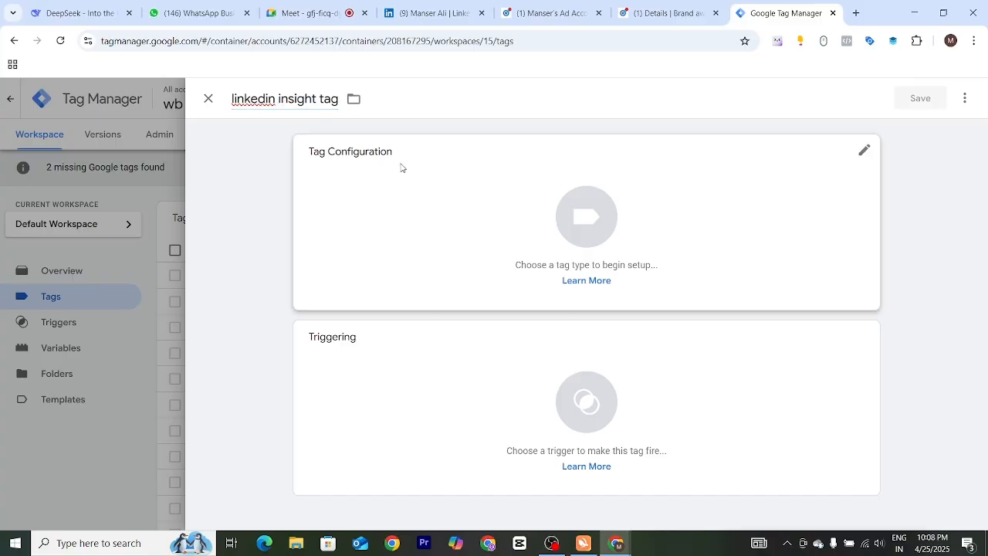
Search the Community Template Gallery for "linkedin" and use the LinkedIn InsightTag 2.0 template as the tag type
click(571, 230)
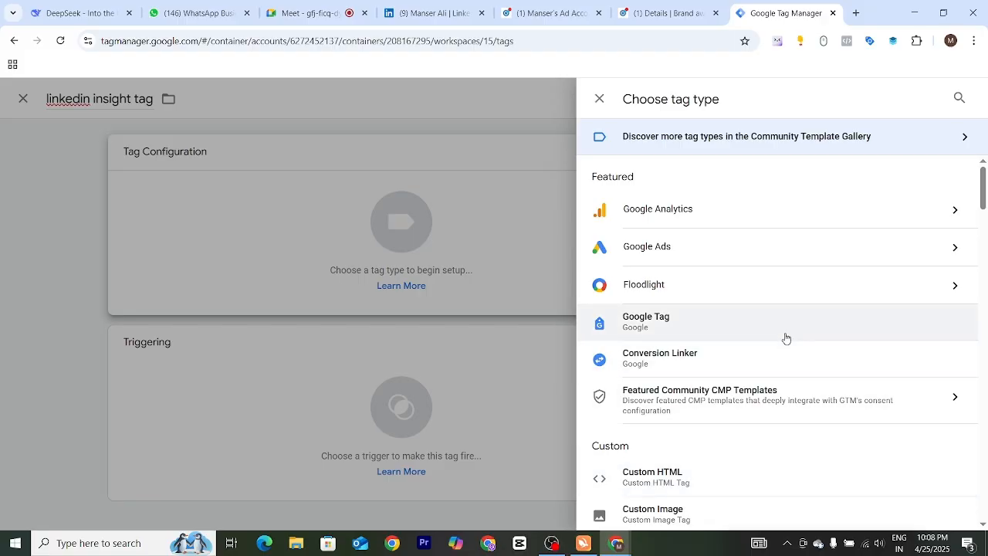
click(872, 143)
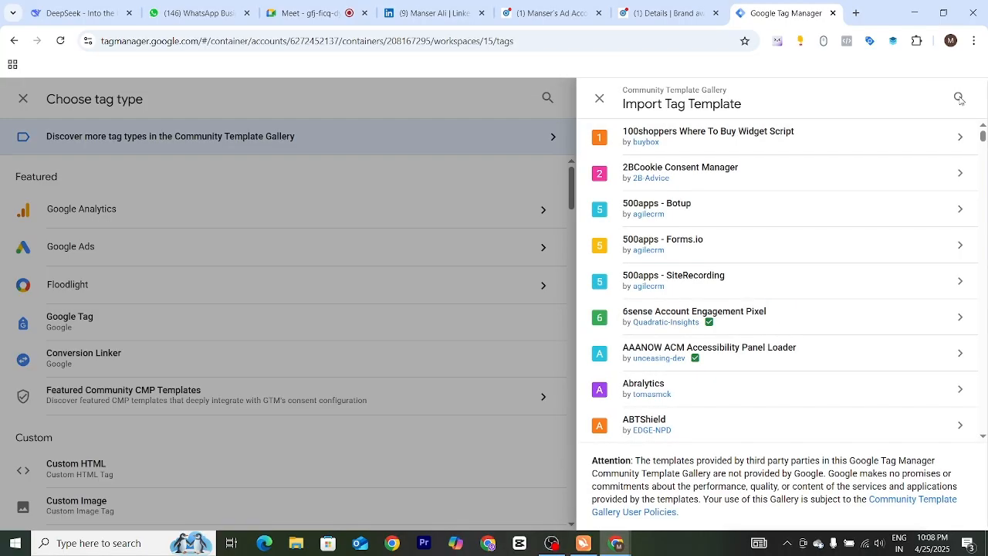
click(959, 98)
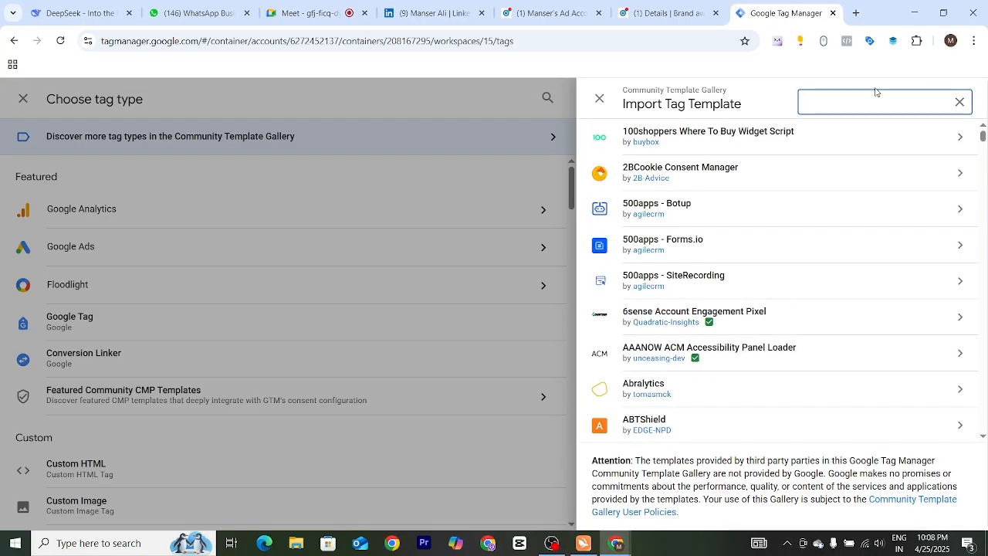
text(linkedin)
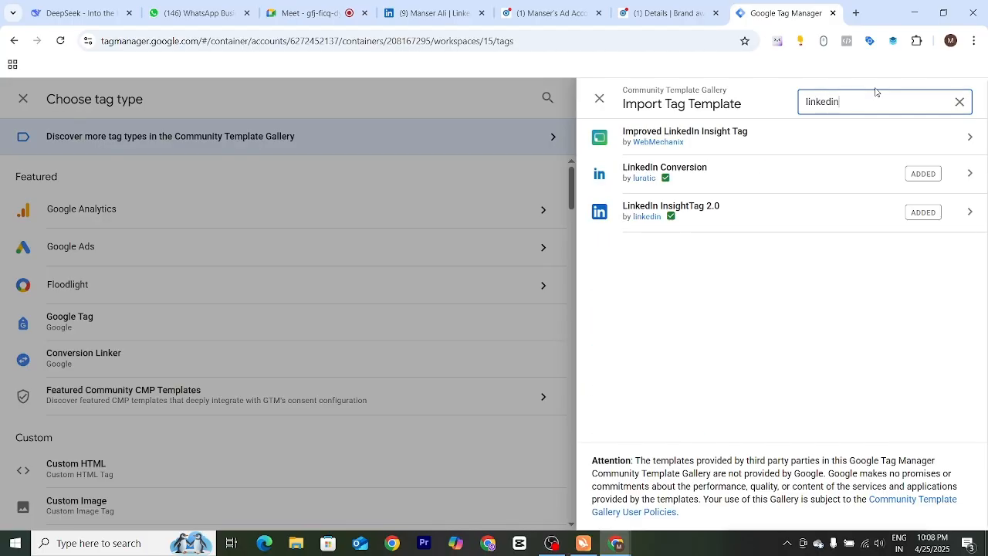
click(683, 209)
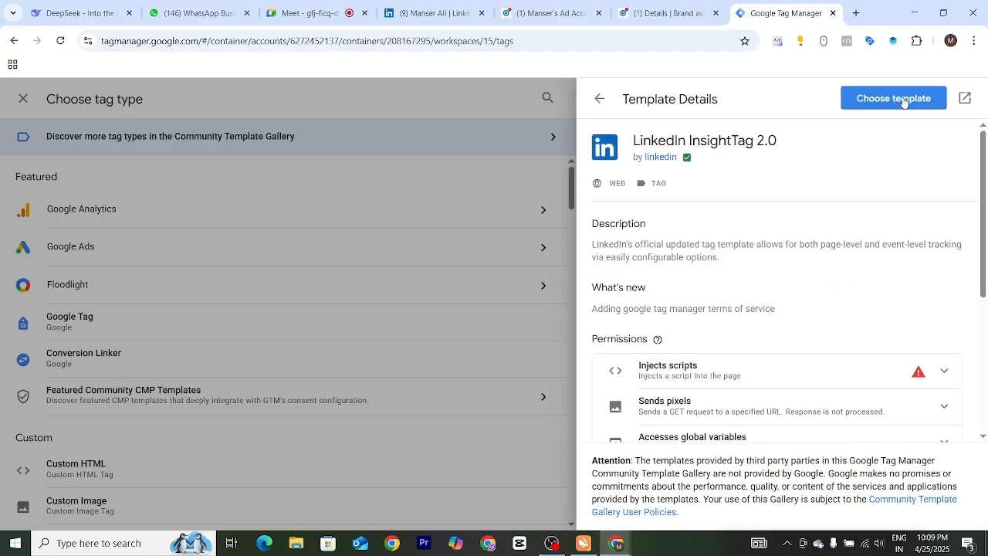
click(894, 98)
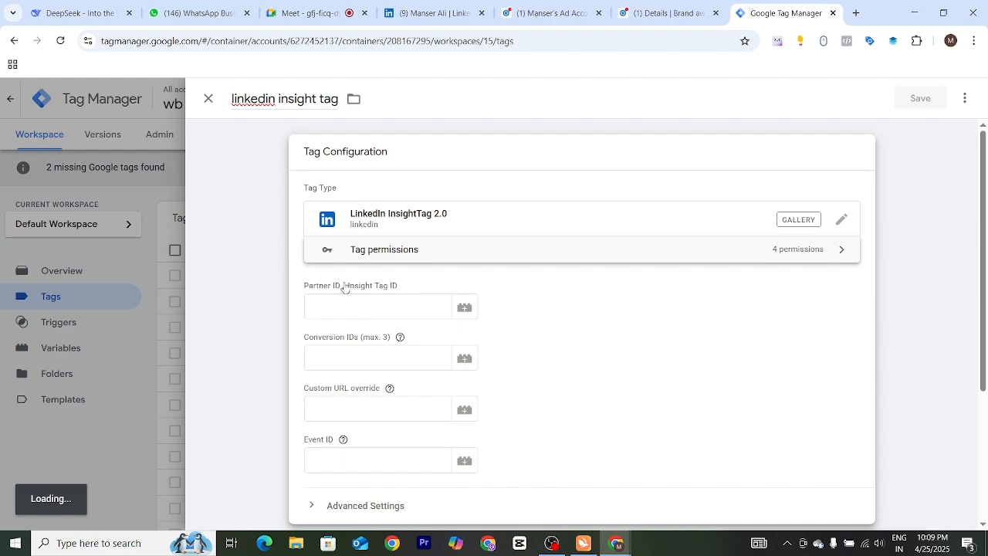
Copy the partner ID from LinkedIn's Insight Tag page again and enter it as the tag's Partner ID / Insight Tag ID
drag(304, 286, 402, 286)
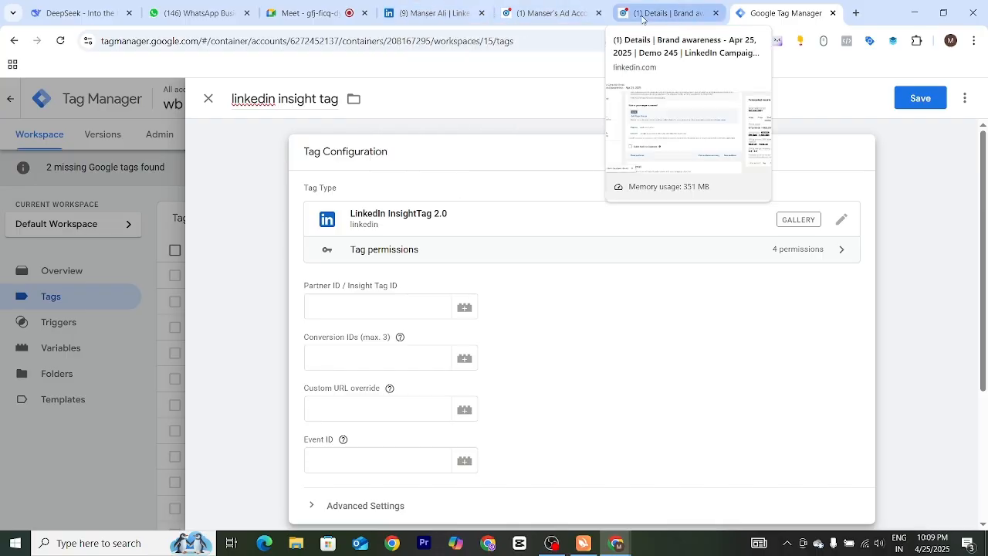
click(666, 13)
scroll(417, 308, down, 1)
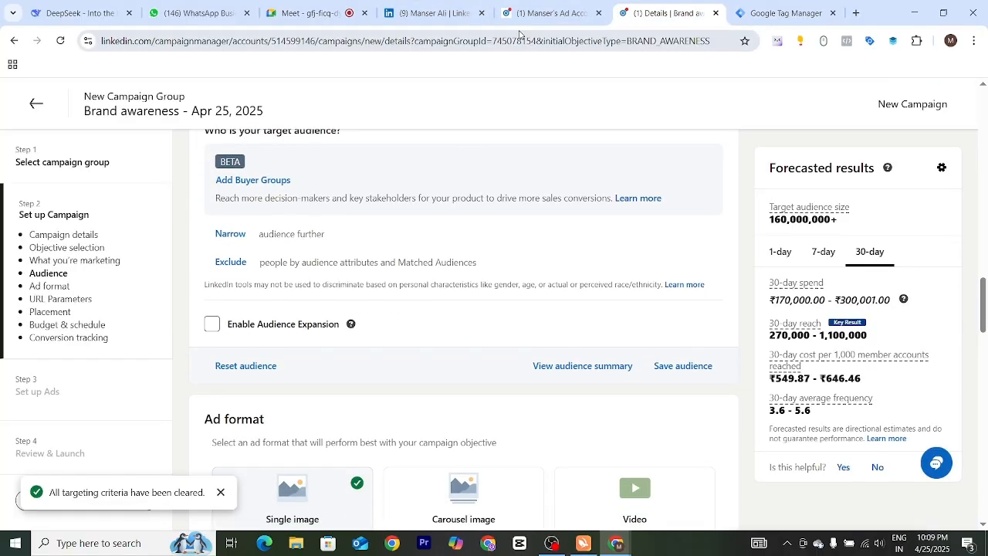
click(544, 16)
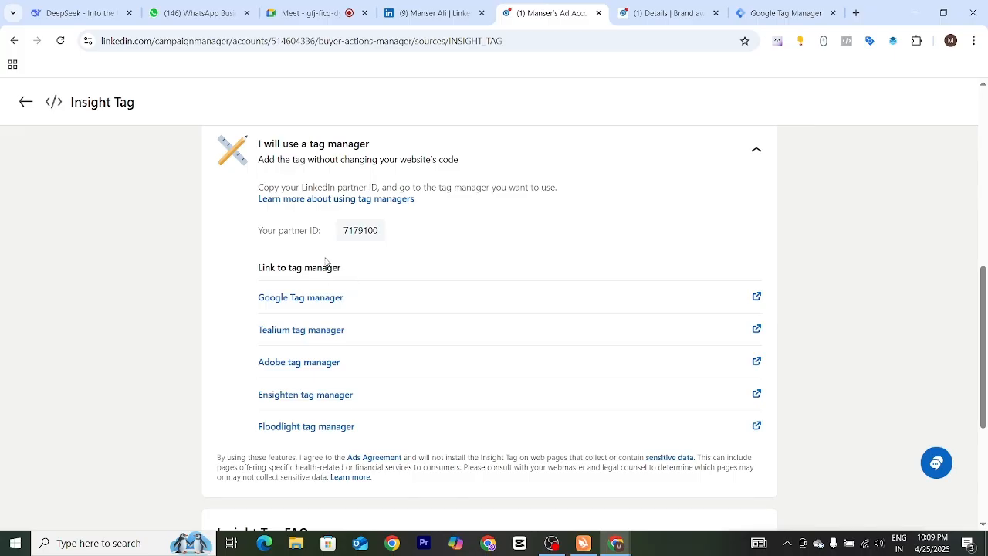
click(384, 235)
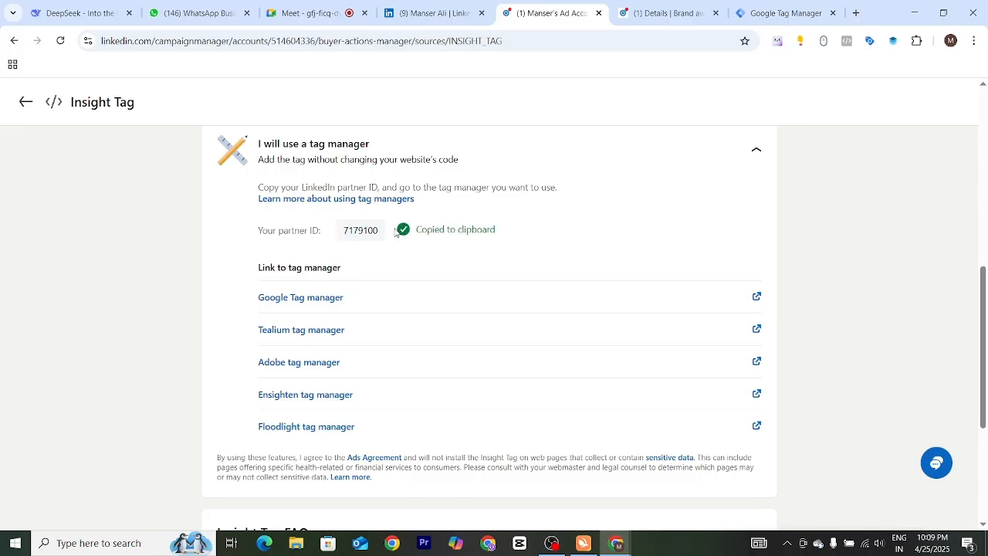
click(785, 12)
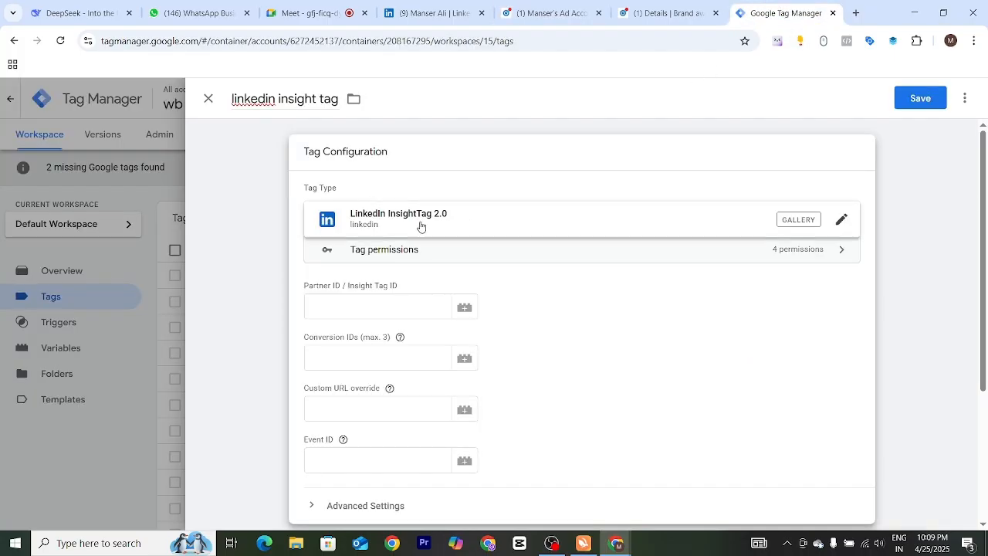
click(364, 308)
key(ctrl+v)
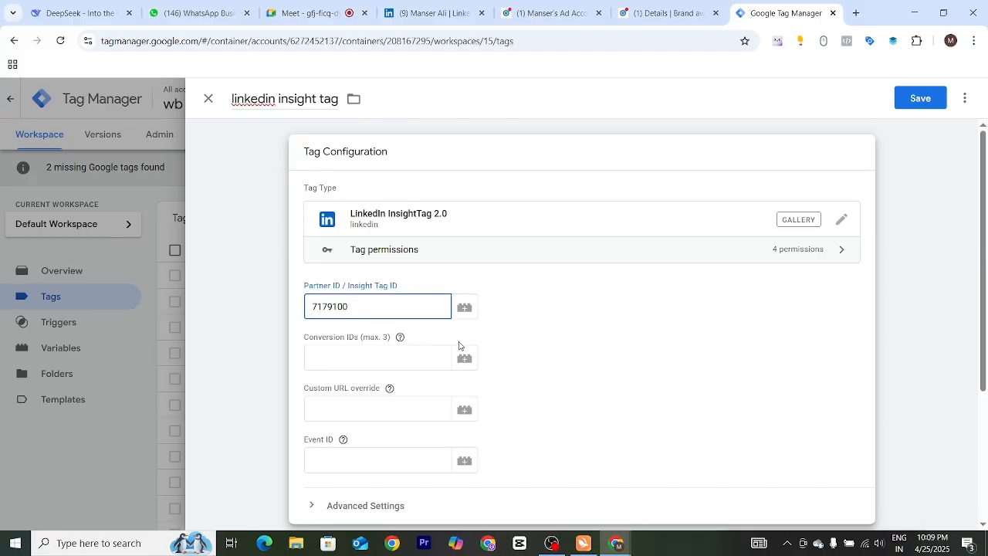
Start a new trigger from the tag's trigger selection, examine the available trigger types, and return to the existing triggers without creating one
scroll(464, 340, down, 2)
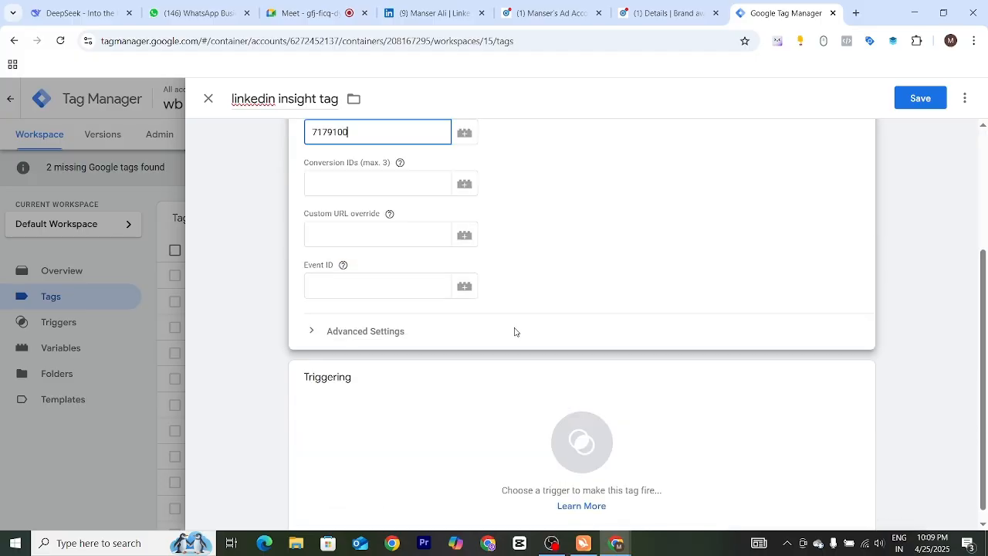
click(485, 461)
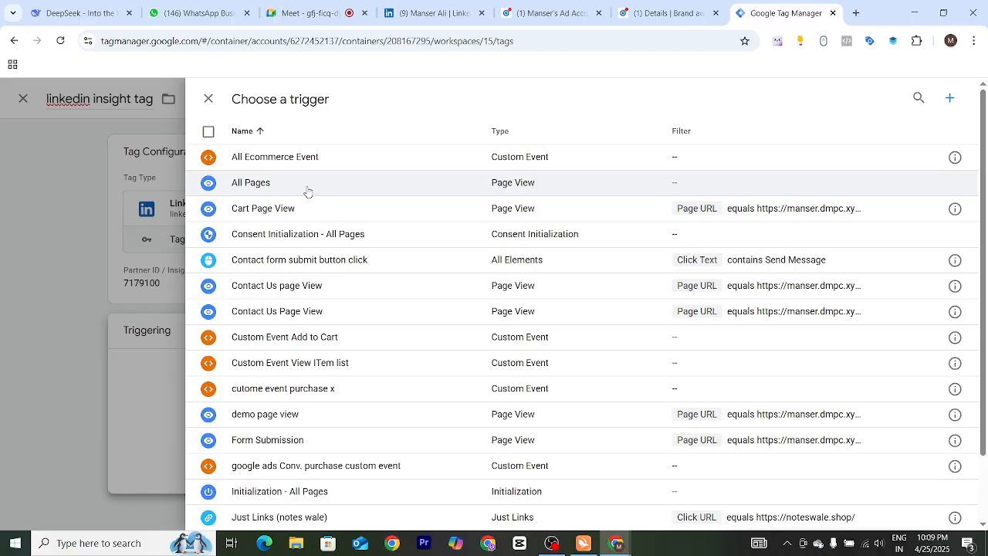
click(952, 99)
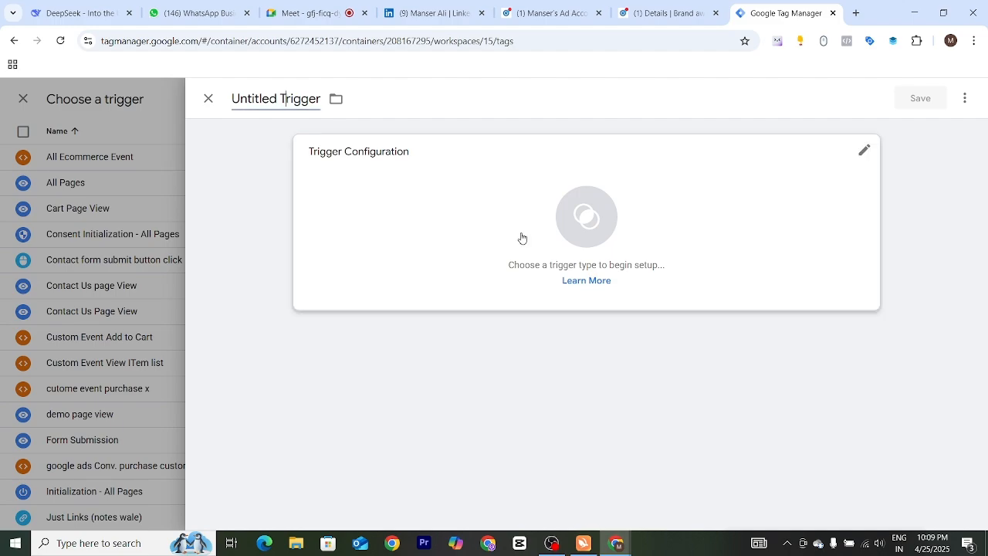
click(564, 215)
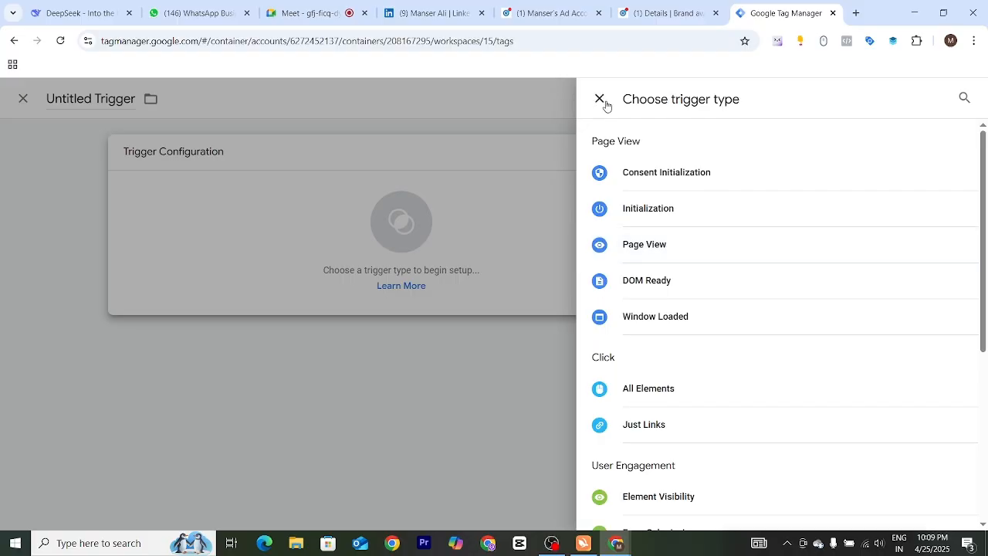
scroll(713, 352, down, 3)
scroll(754, 419, down, 1)
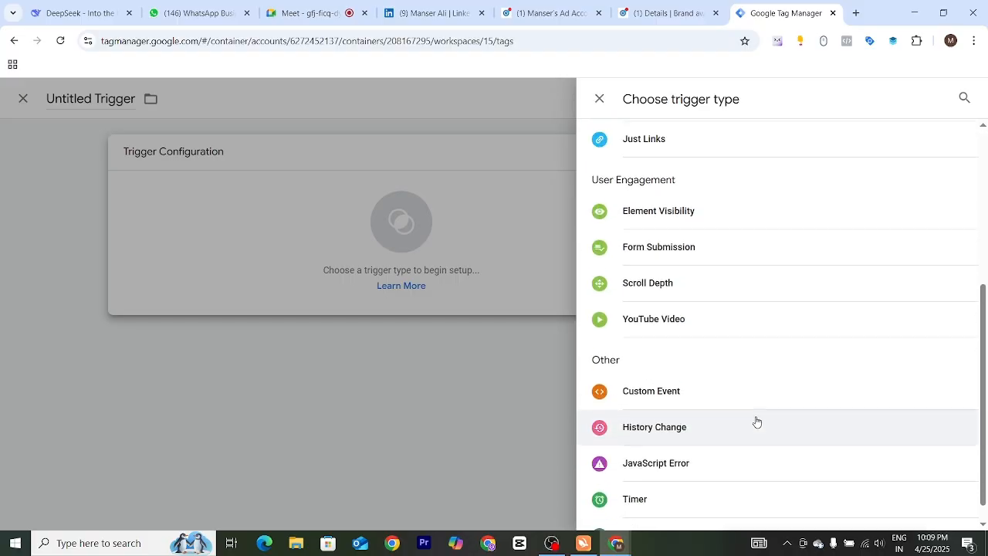
scroll(754, 420, up, 4)
scroll(721, 408, down, 2)
scroll(722, 399, up, 2)
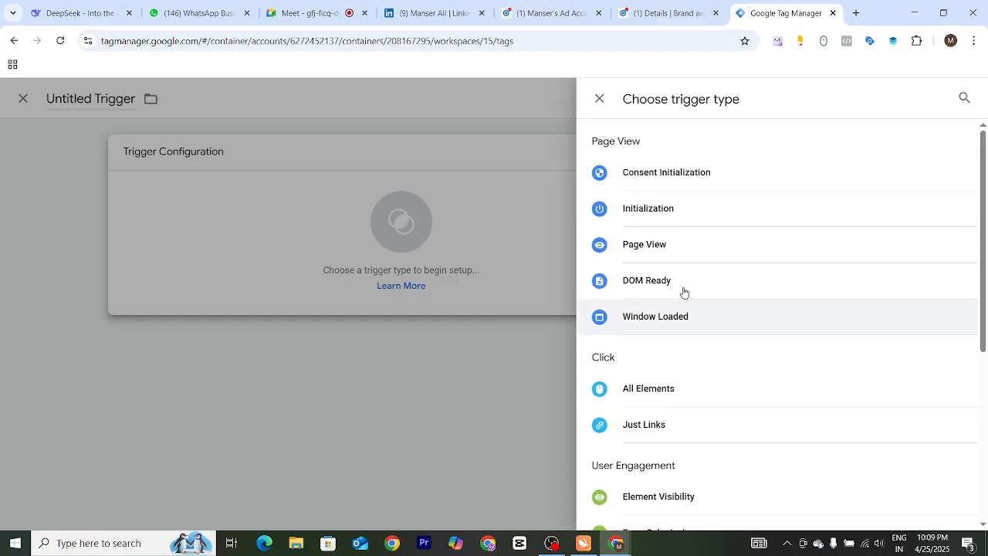
click(598, 100)
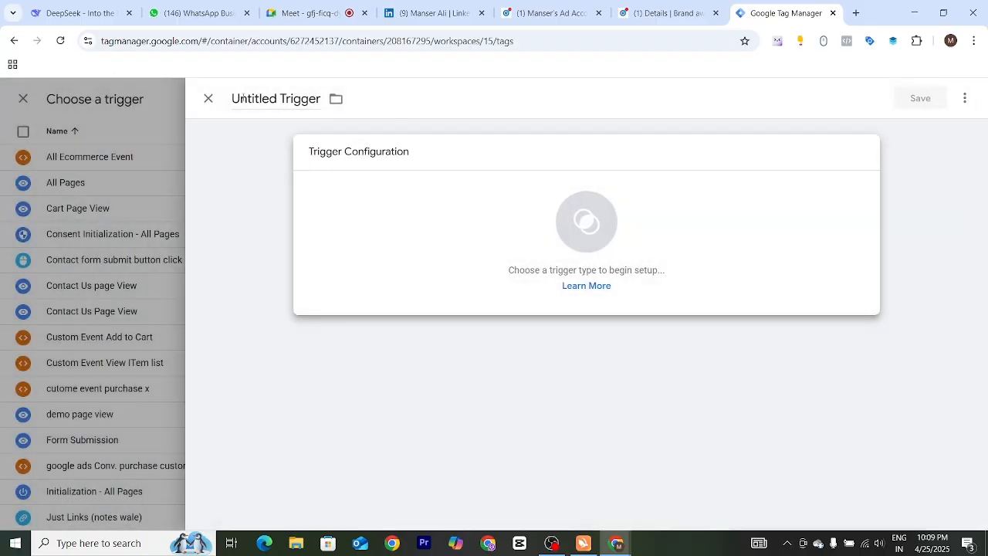
click(208, 98)
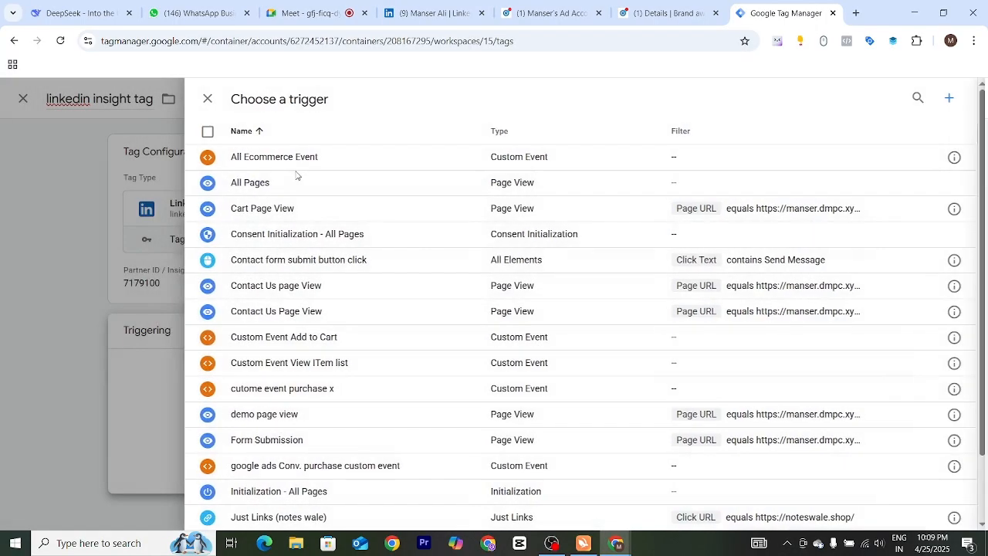
Assign the All Pages trigger to the tag, and close the tag discarding its unsaved changes
click(231, 185)
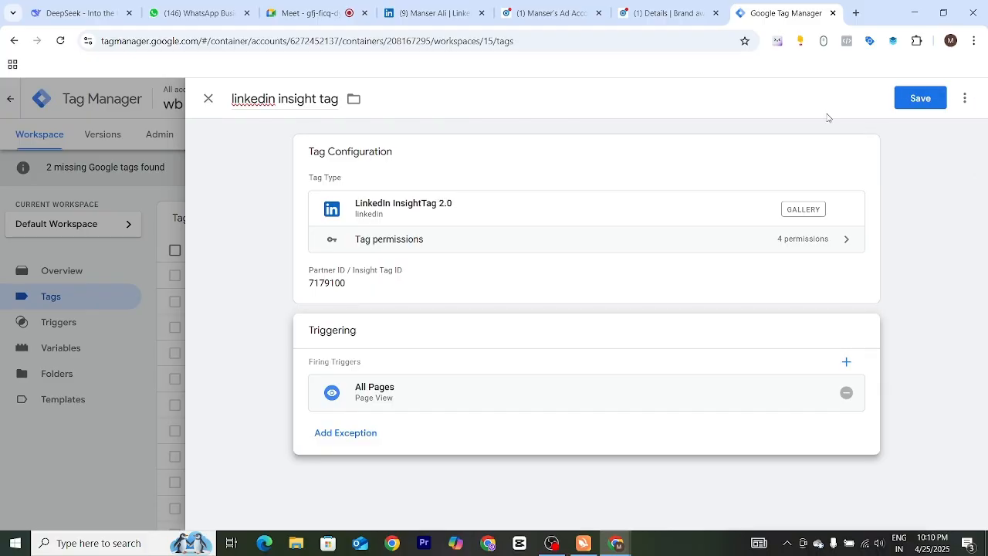
click(209, 101)
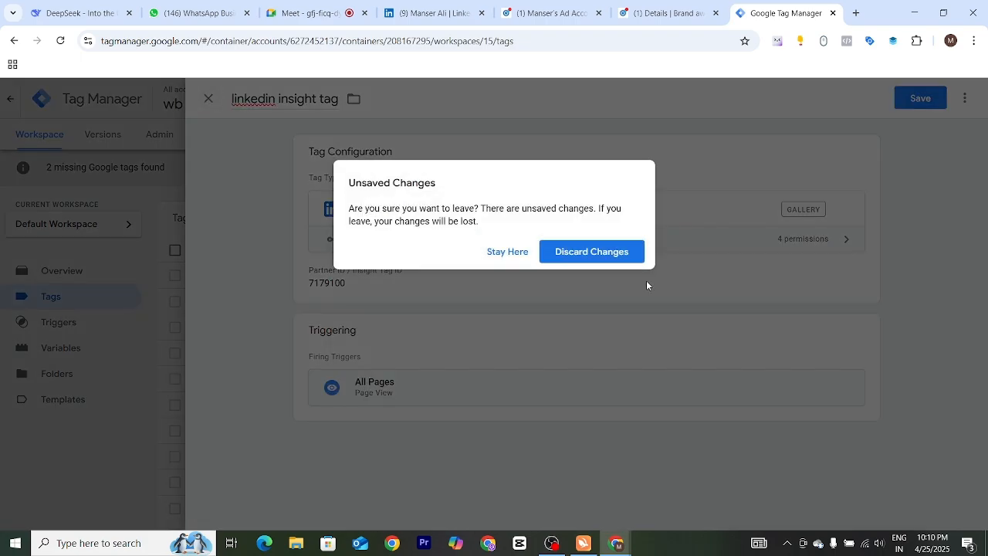
click(577, 254)
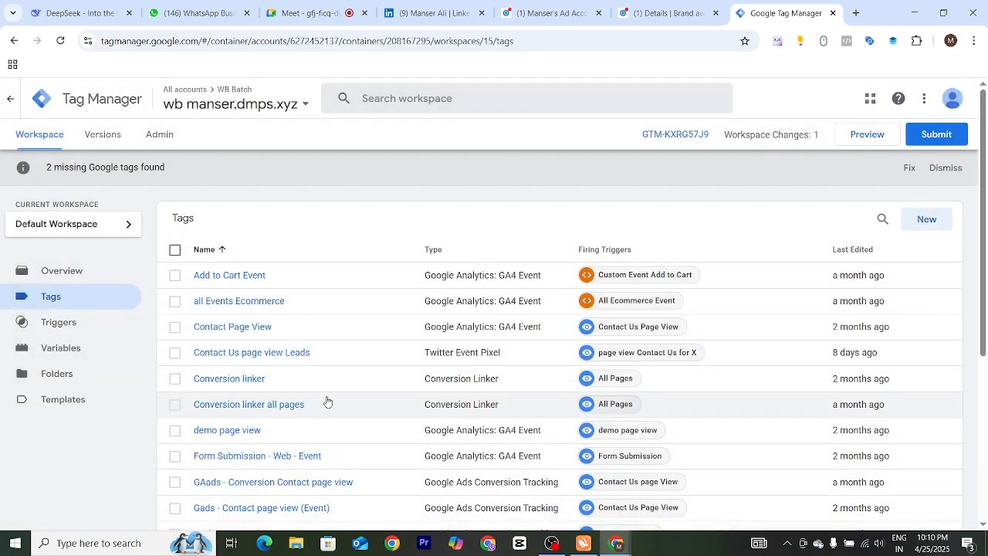
Preview the container by connecting Tag Assistant to the prefilled website URL, and open the summary of tags fired on the home page
scroll(292, 376, down, 3)
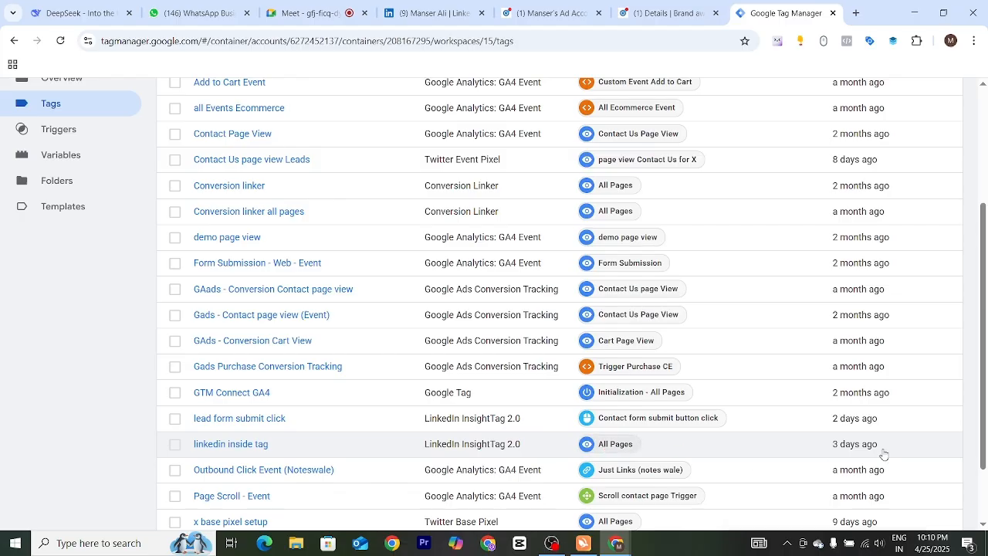
scroll(196, 443, up, 3)
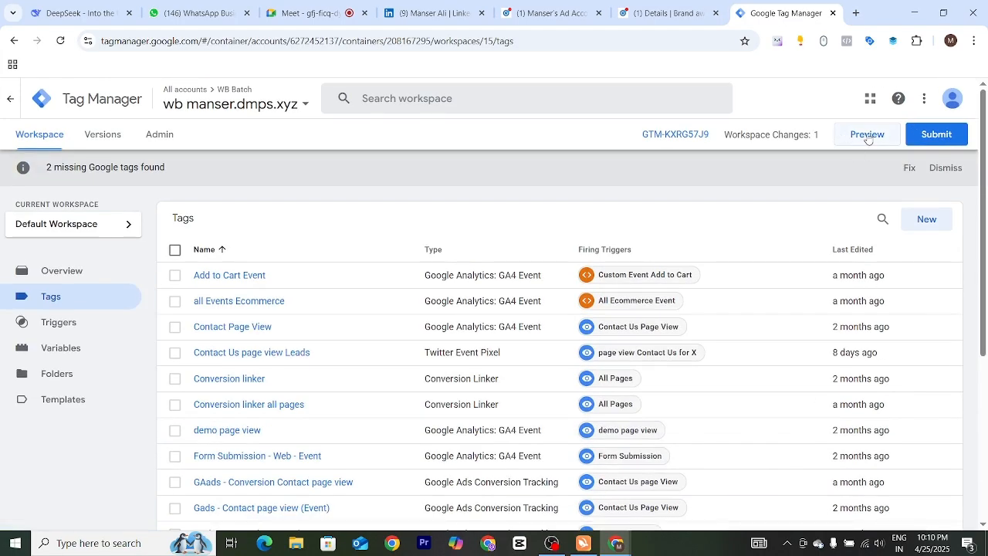
click(868, 136)
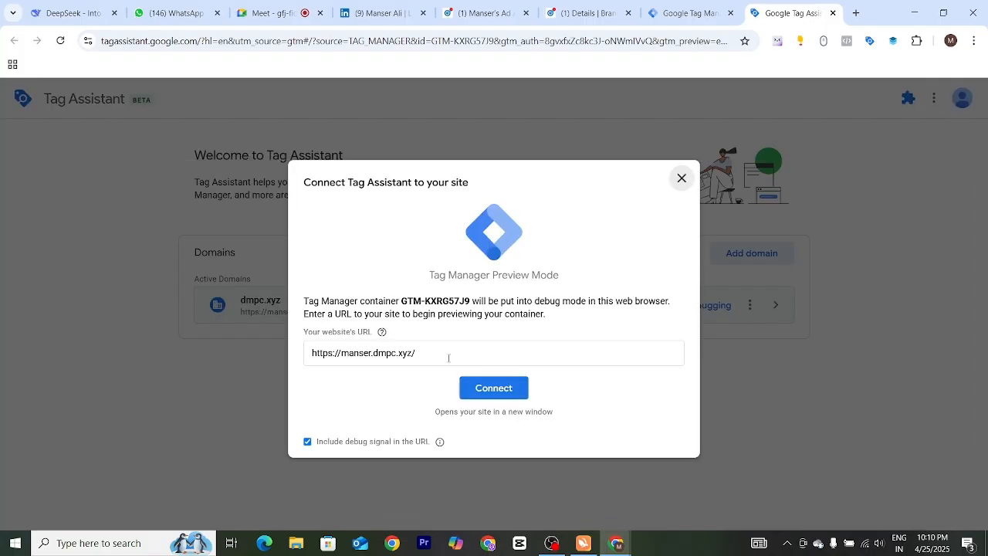
click(506, 393)
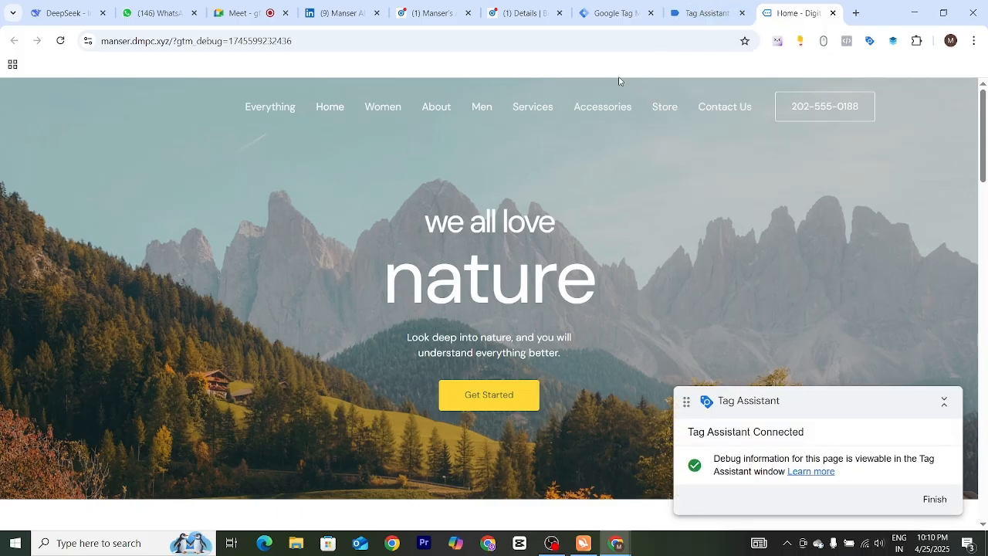
click(686, 20)
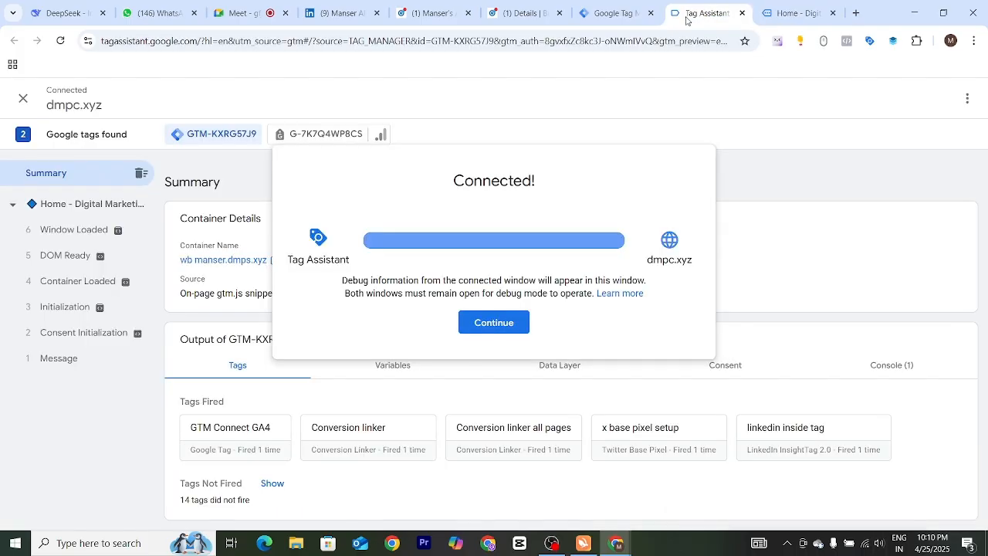
click(496, 325)
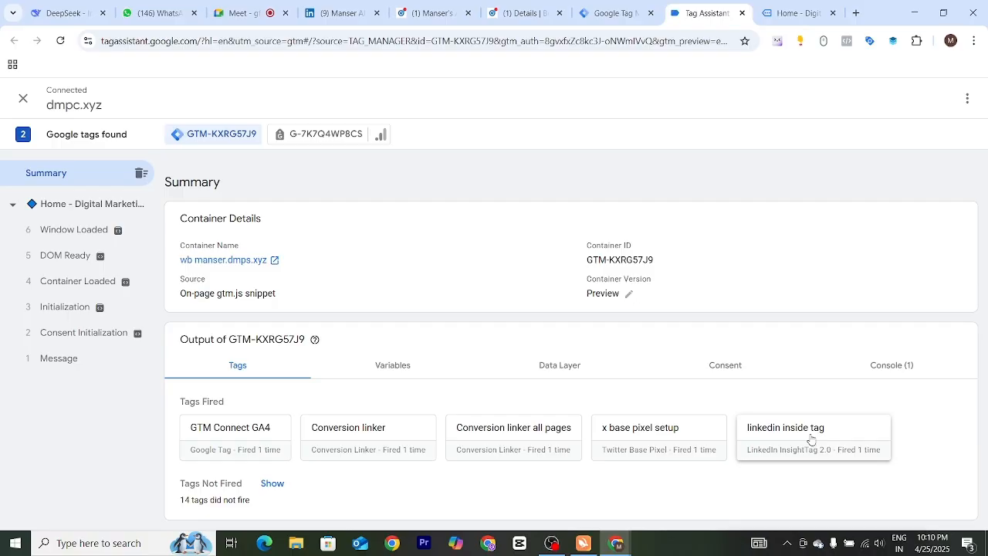
Switch back to the Insight Tag page in LinkedIn Campaign Manager and review its connection status, conversions, installation options and FAQ
click(610, 13)
click(518, 14)
scroll(411, 296, down, 2)
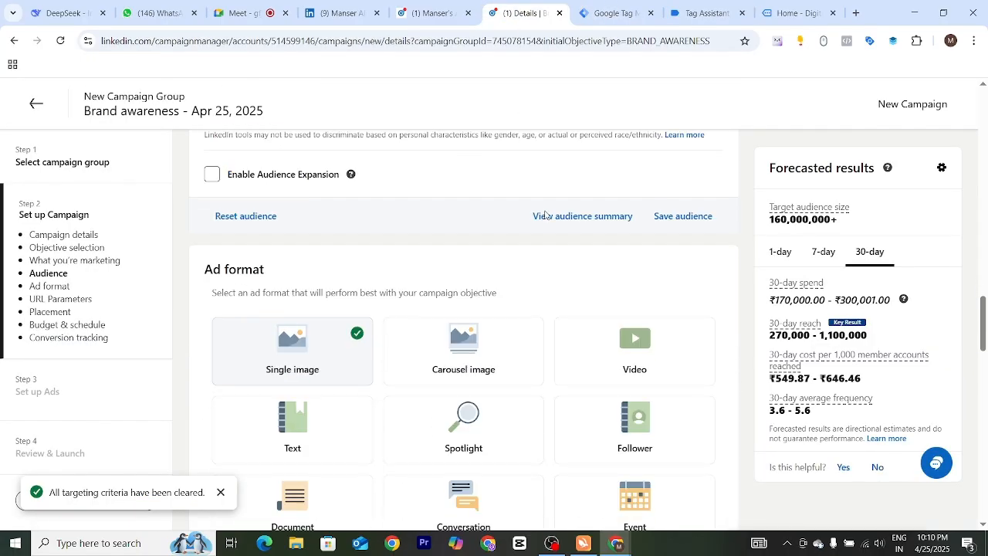
click(584, 16)
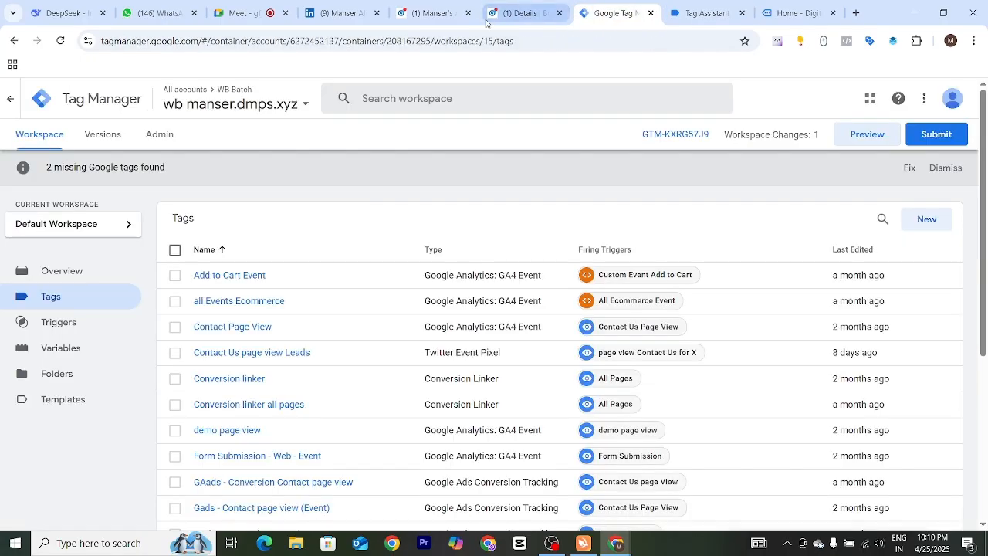
click(434, 13)
scroll(359, 356, up, 2)
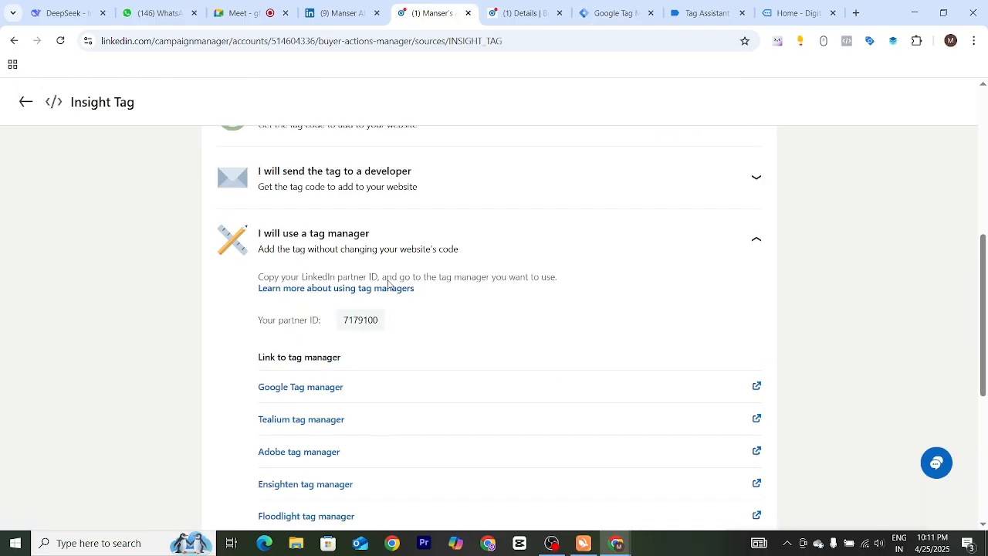
scroll(535, 390, down, 5)
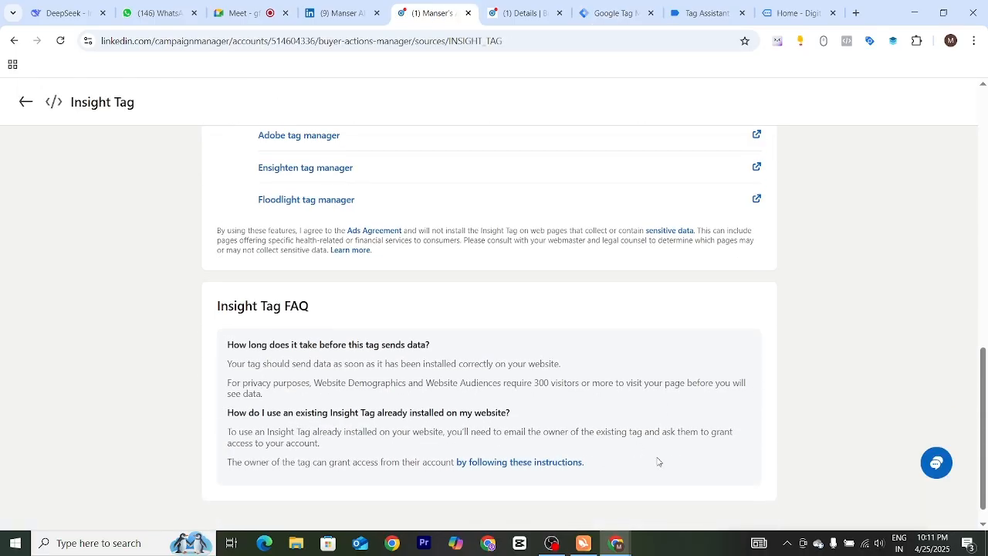
scroll(763, 450, down, 1)
scroll(644, 373, up, 5)
scroll(612, 314, up, 4)
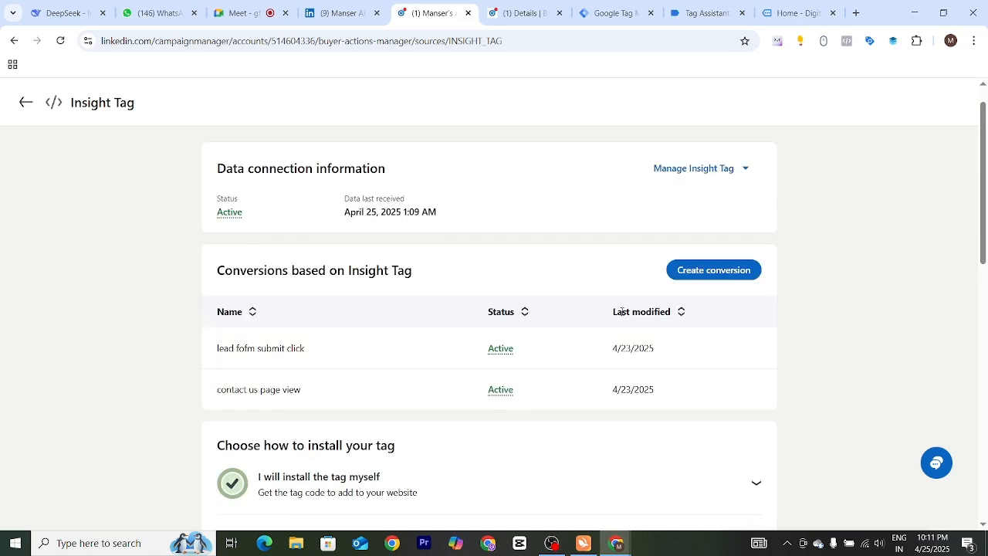
scroll(602, 386, down, 10)
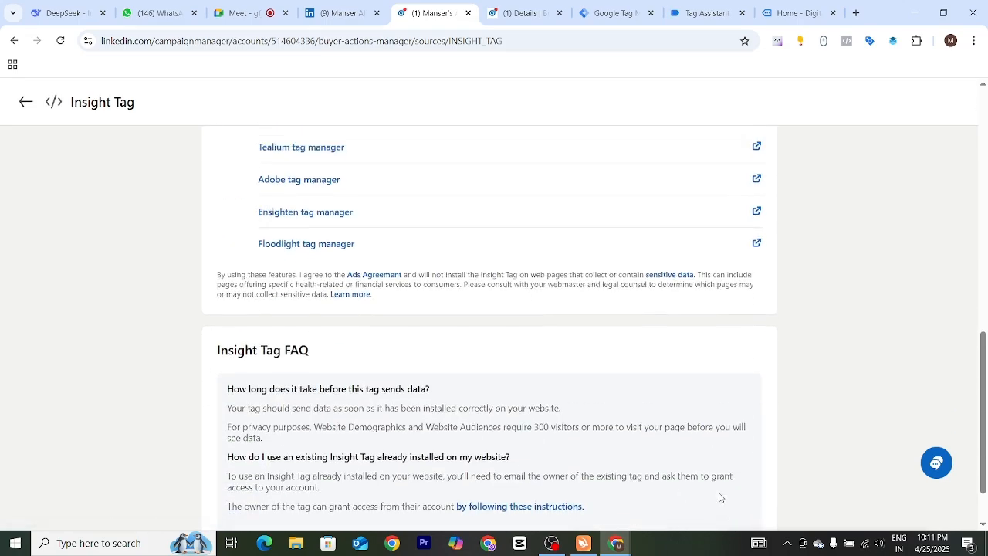
Review the Insight Tag page again, return to the Signals manager, and check the tag's status among the connected sources
scroll(745, 500, up, 10)
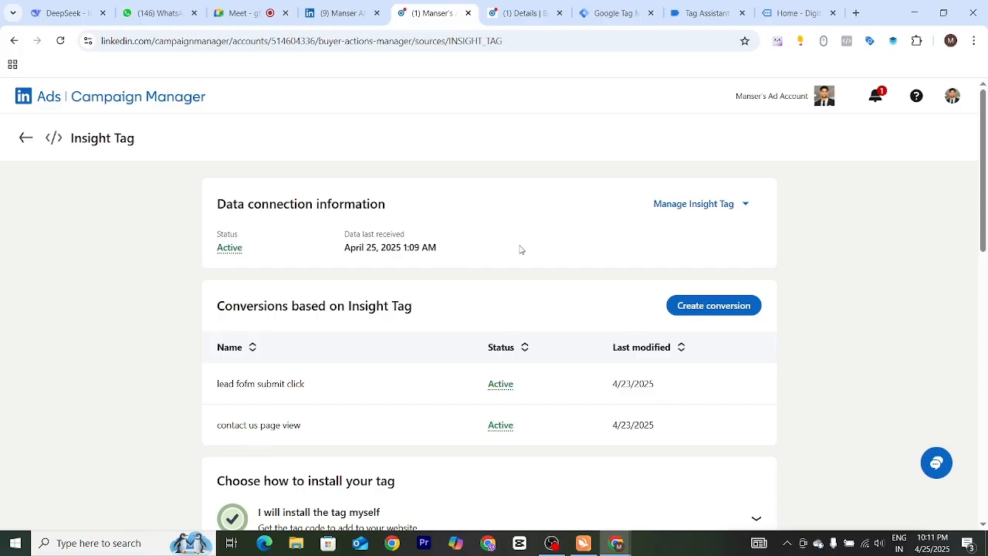
scroll(523, 308, down, 10)
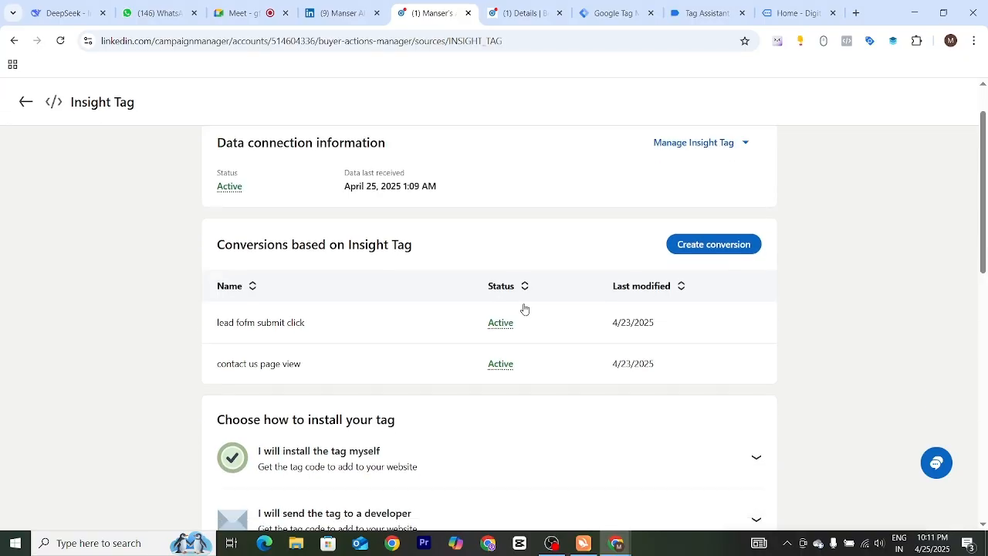
scroll(476, 325, up, 1)
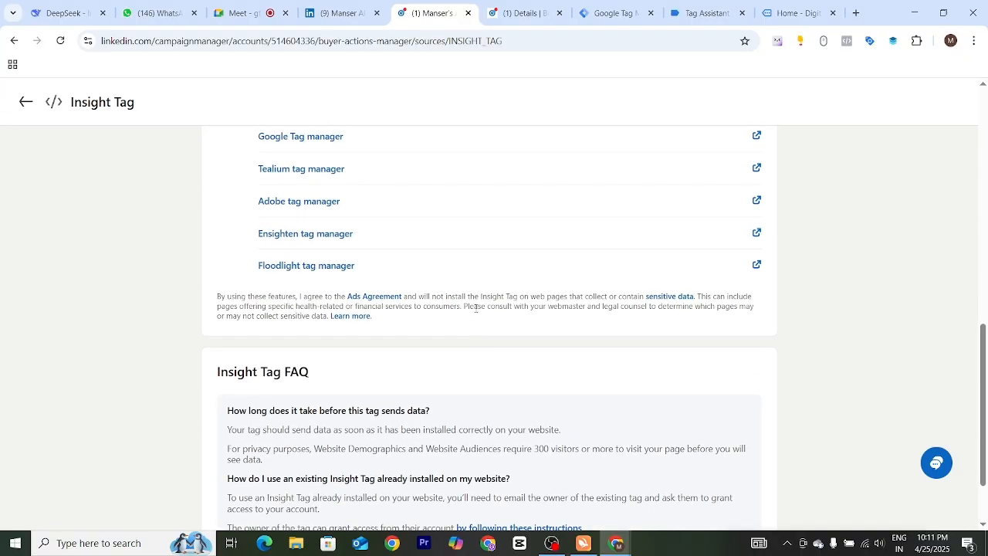
scroll(475, 307, up, 7)
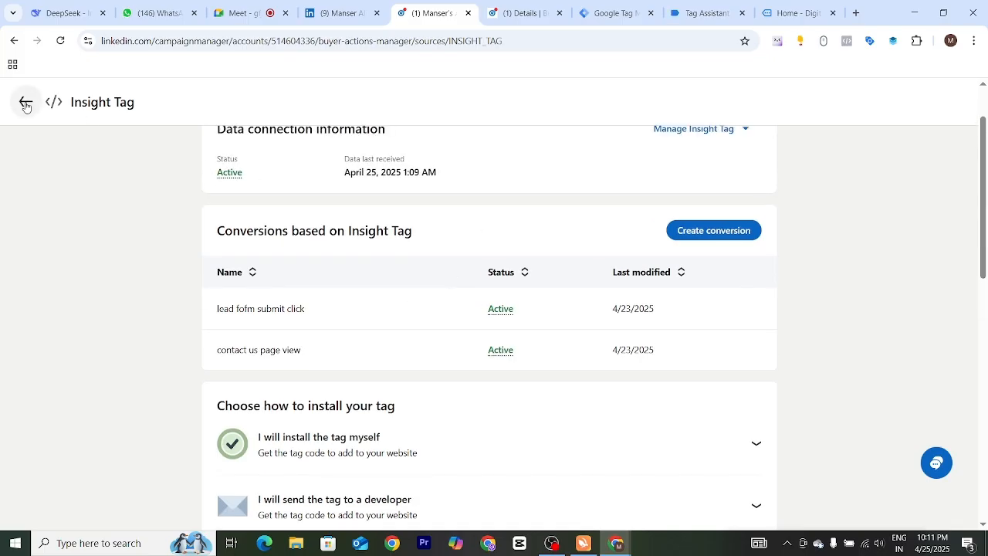
click(24, 102)
scroll(350, 408, down, 2)
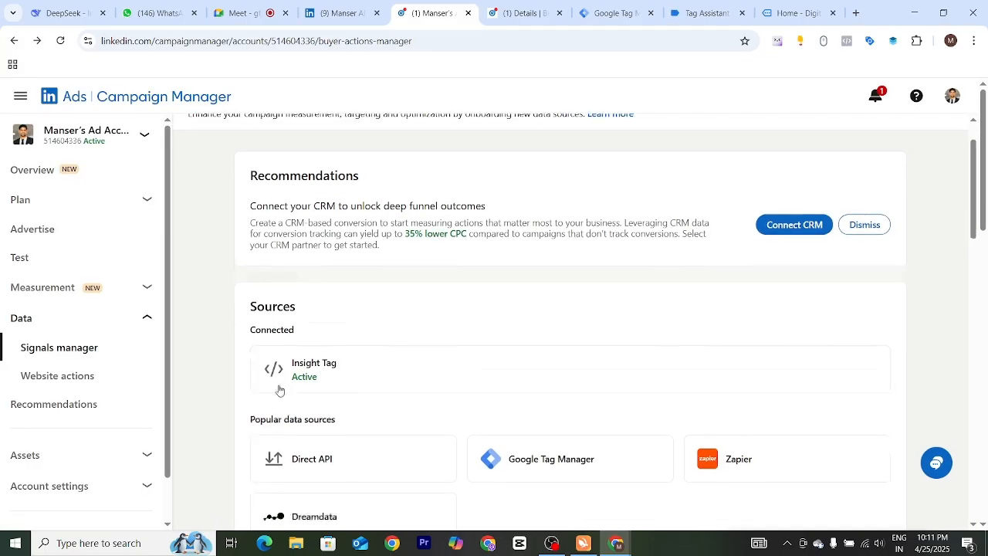
drag(247, 300, 337, 313)
click(351, 255)
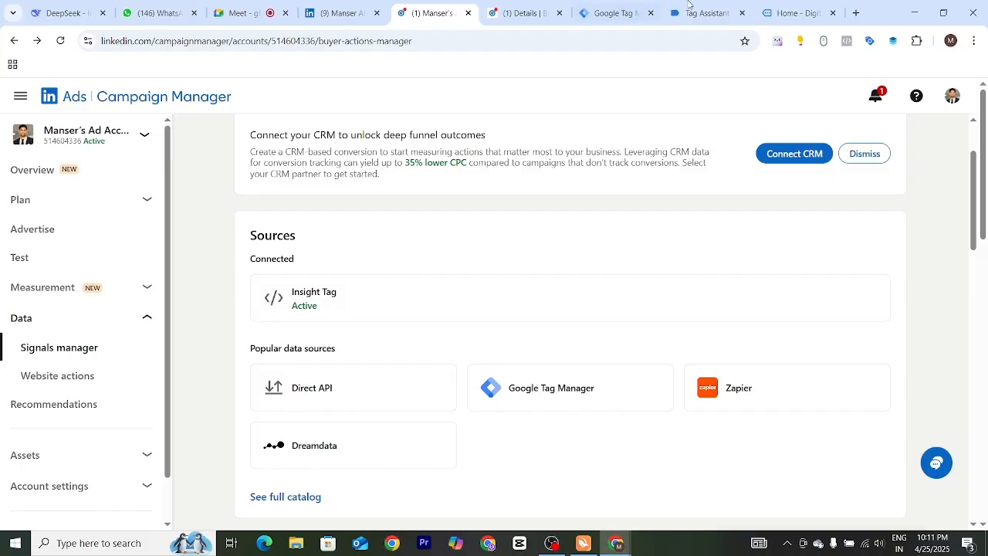
click(624, 13)
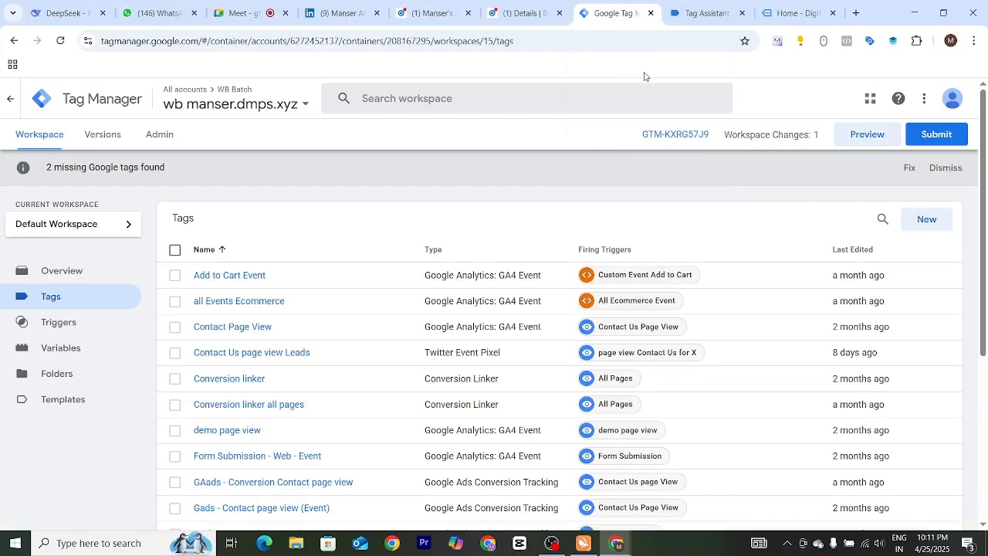
click(702, 13)
click(522, 13)
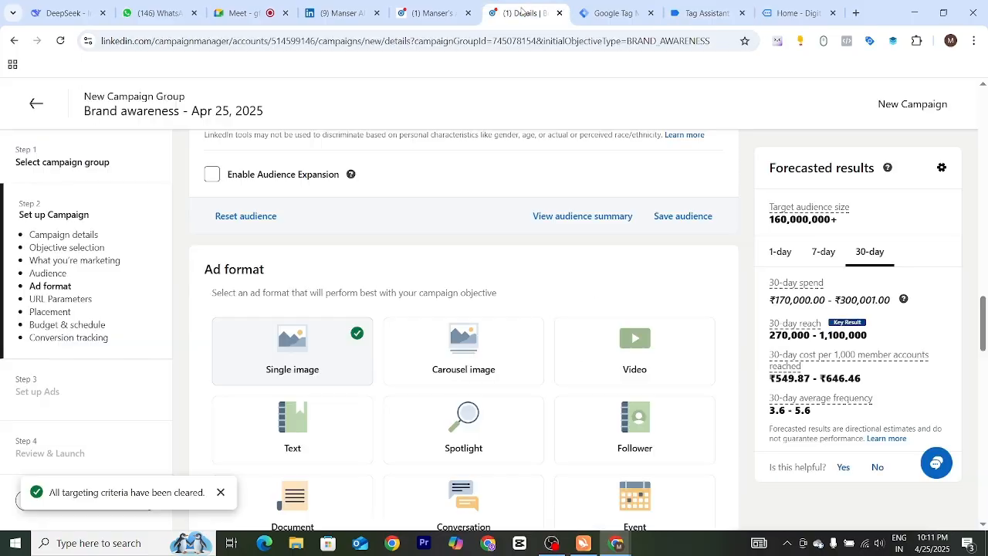
click(440, 14)
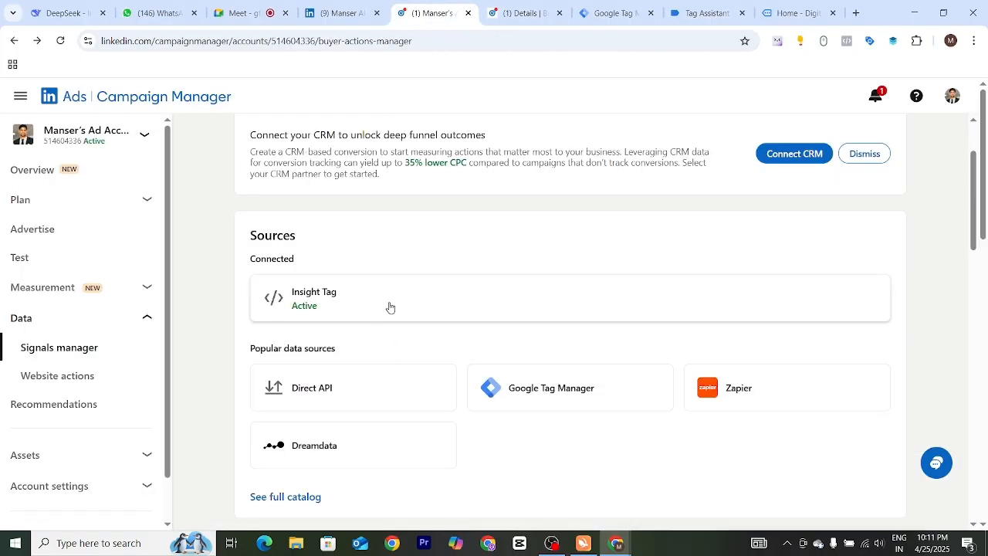
scroll(463, 322, up, 3)
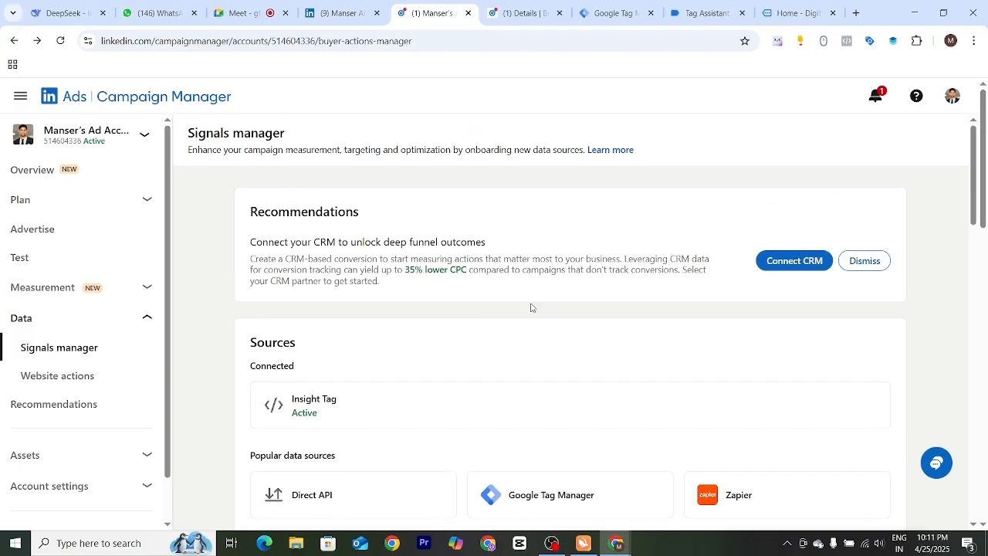
scroll(478, 313, down, 3)
scroll(476, 255, up, 1)
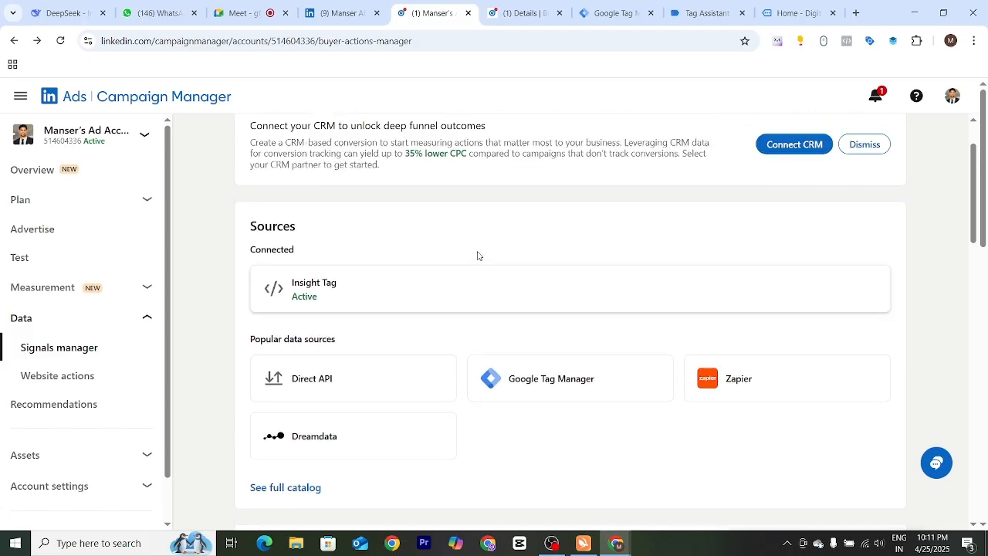
scroll(477, 256, up, 1)
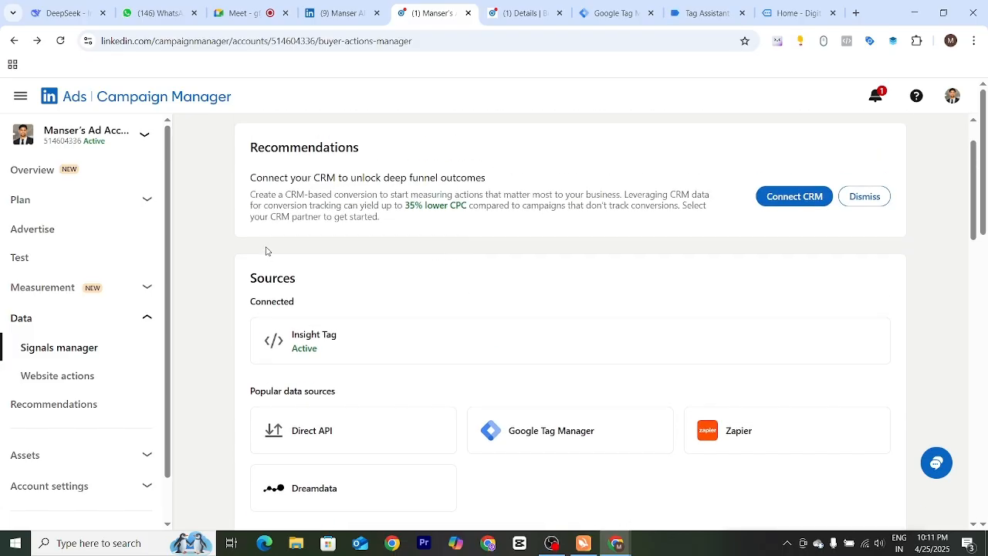
Switch to the Demo 245 ad account and open its Signals manager under Data
click(144, 135)
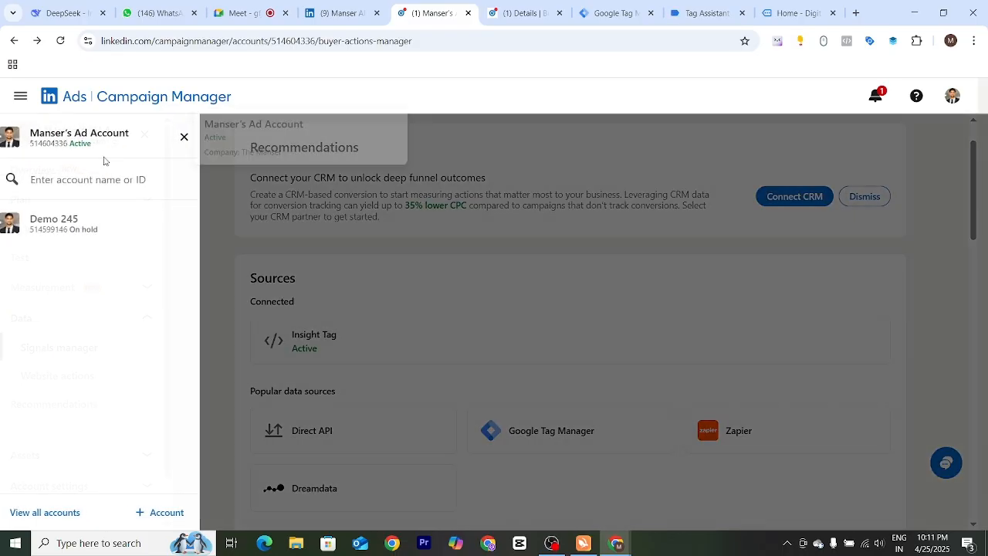
click(77, 232)
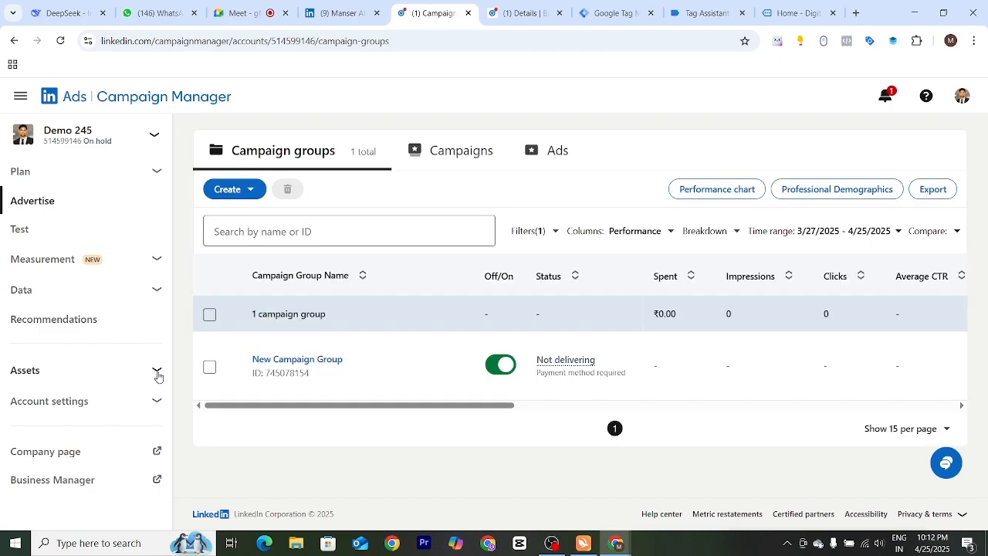
click(157, 290)
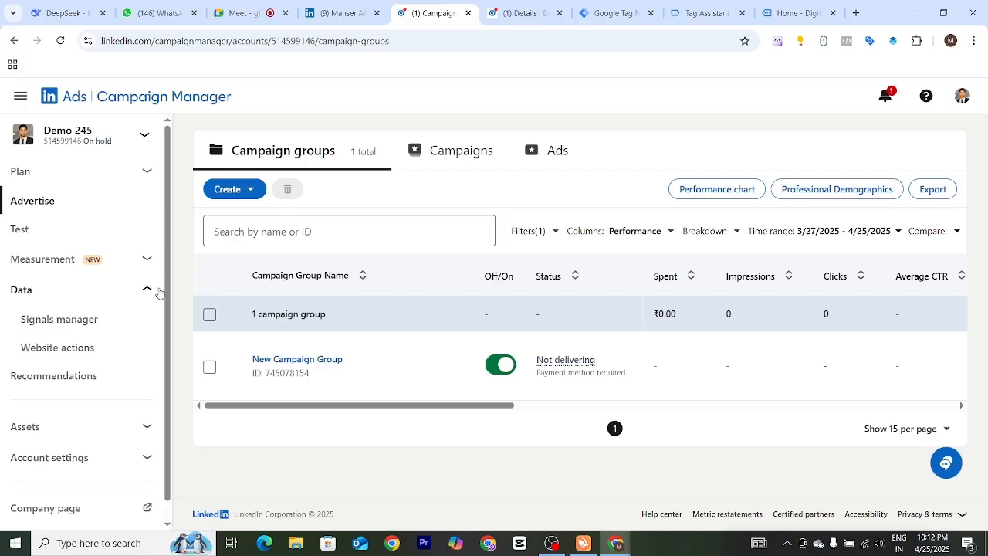
click(73, 323)
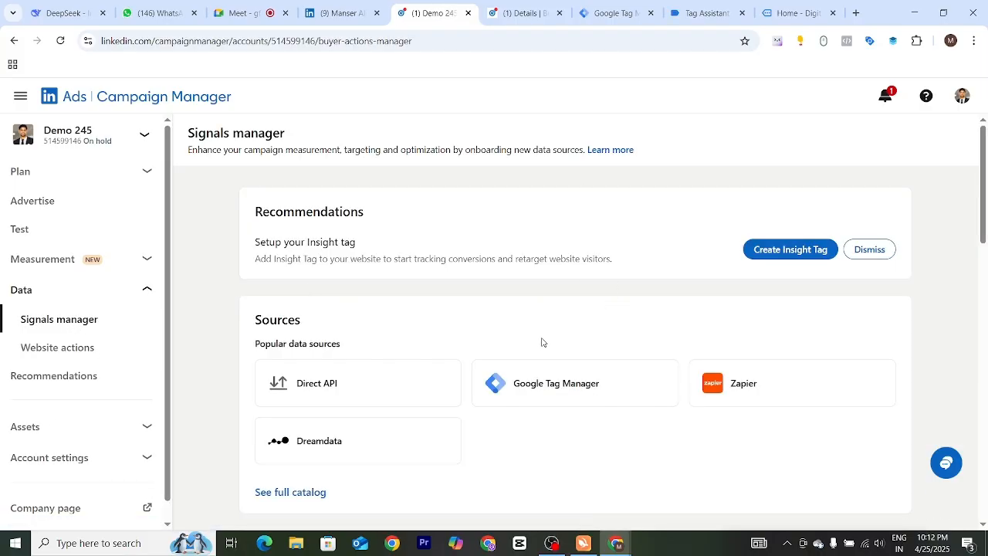
scroll(542, 342, down, 1)
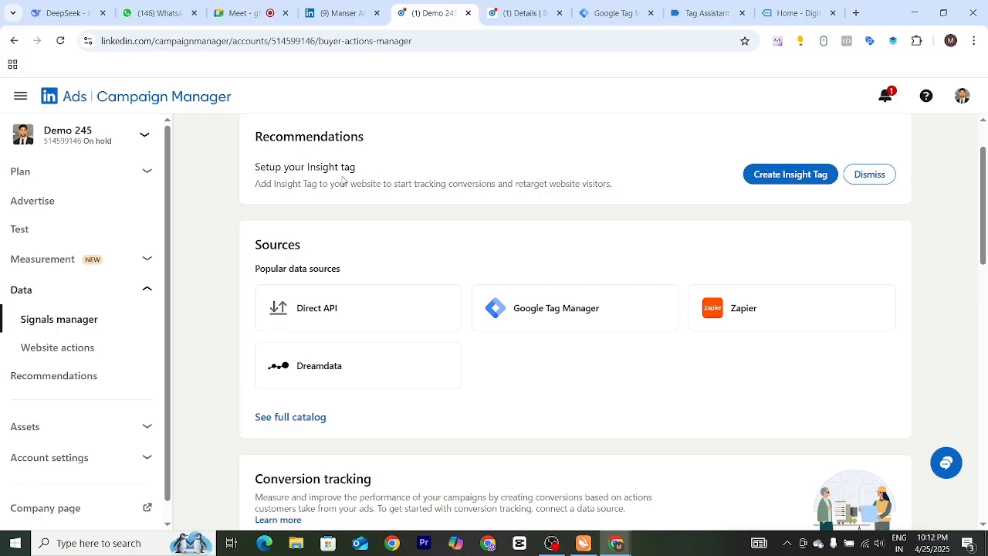
Create an Insight Tag for the account, choosing installation through a tag manager and accepting the Insight Tag and website actions agreement
click(798, 176)
scroll(344, 407, down, 4)
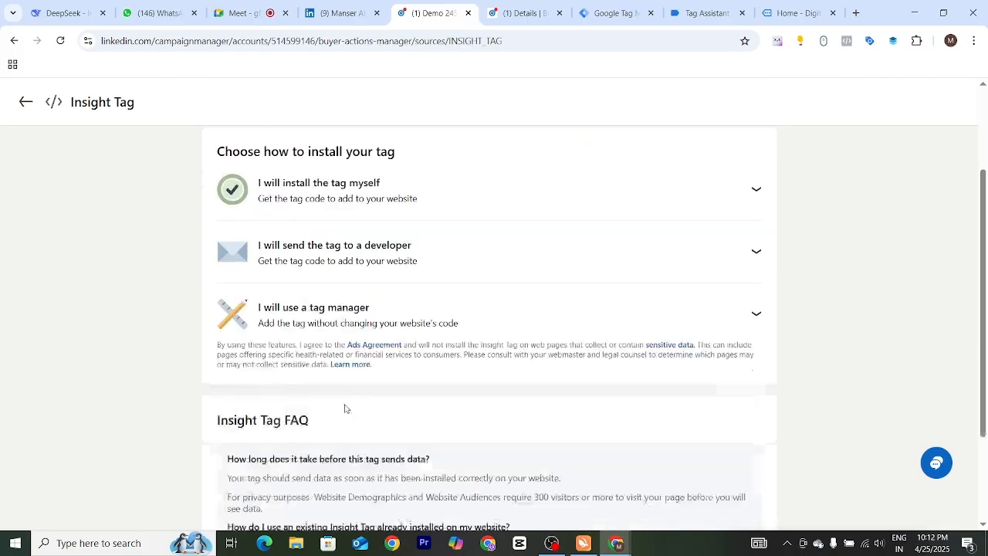
scroll(346, 254, up, 3)
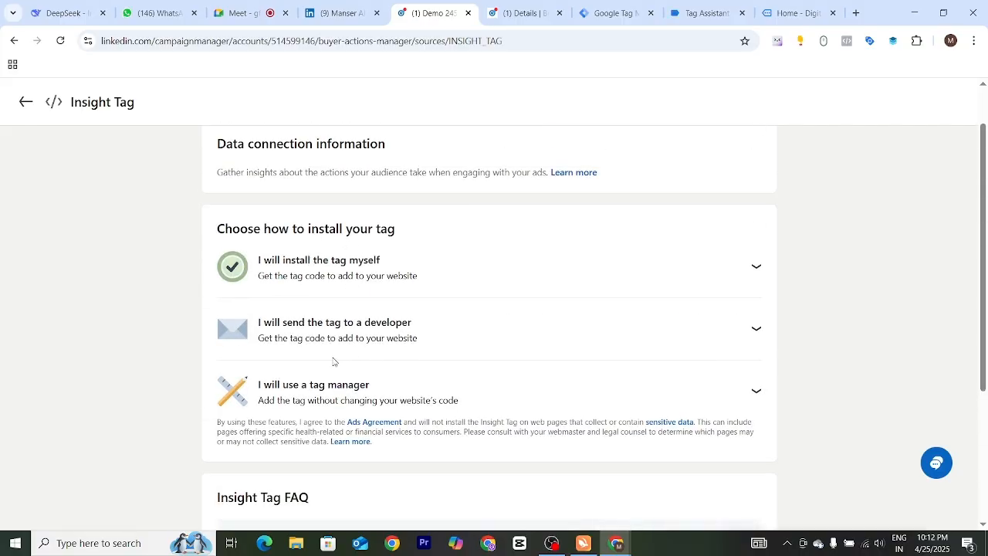
click(337, 397)
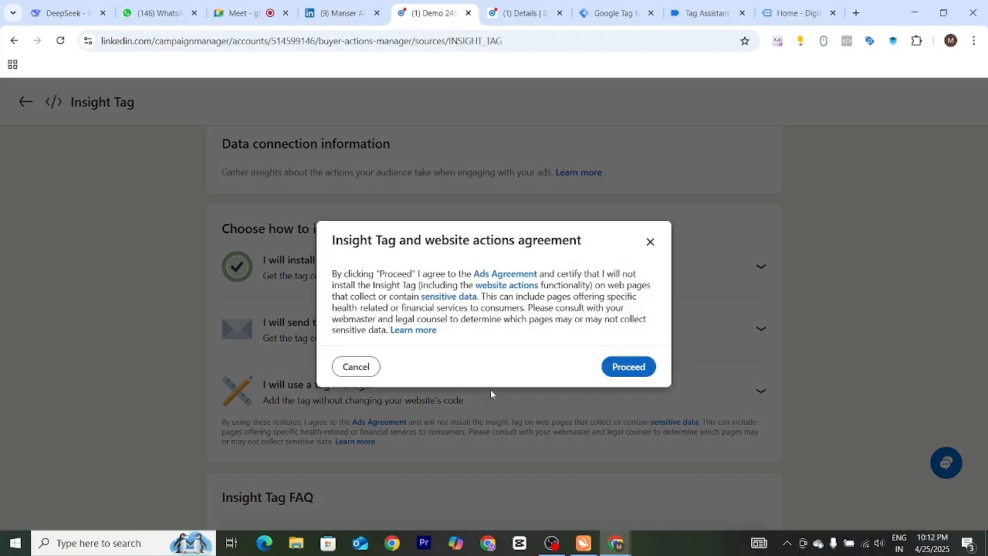
click(614, 369)
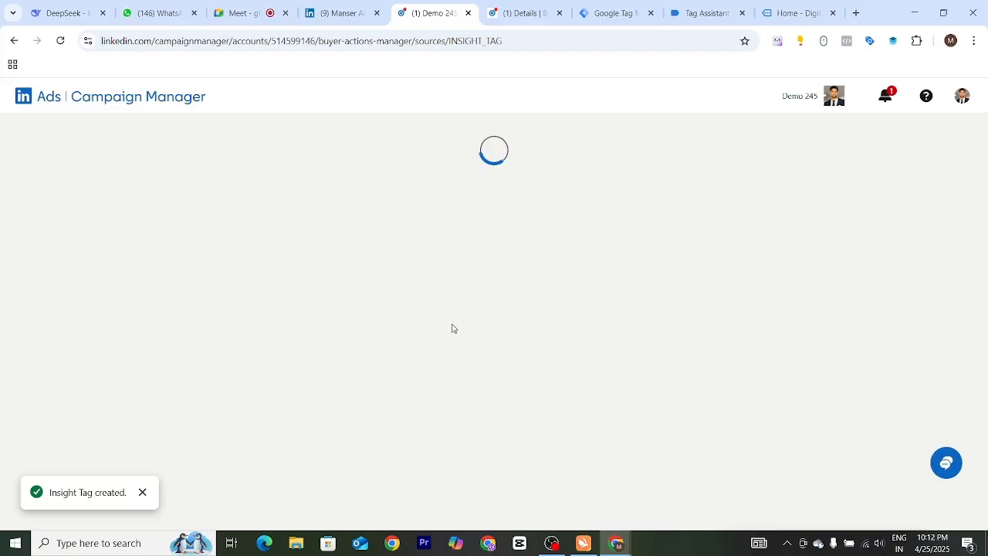
Check the new Insight Tag's connection status and look over its installation options and FAQ
scroll(332, 254, down, 1)
scroll(220, 193, up, 1)
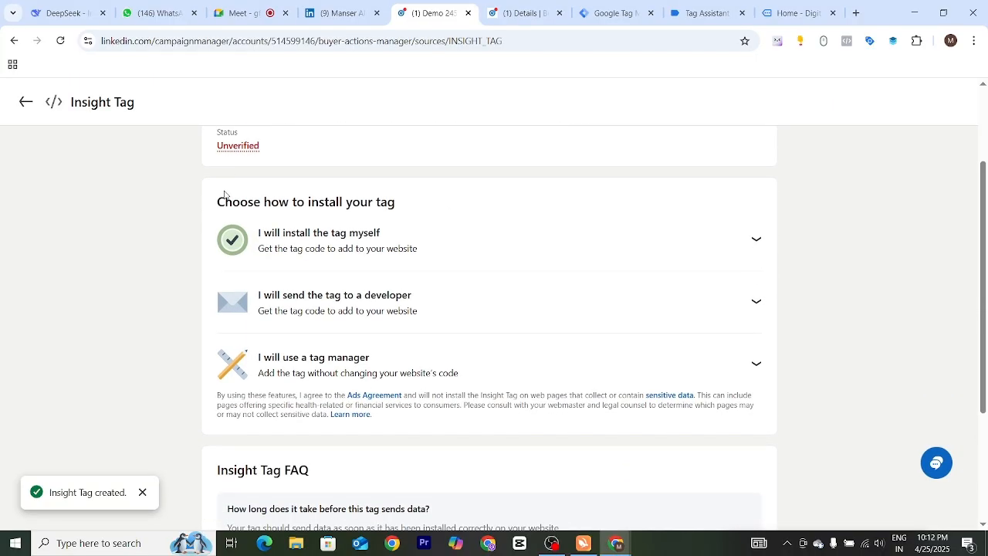
drag(212, 189, 285, 208)
scroll(338, 334, down, 3)
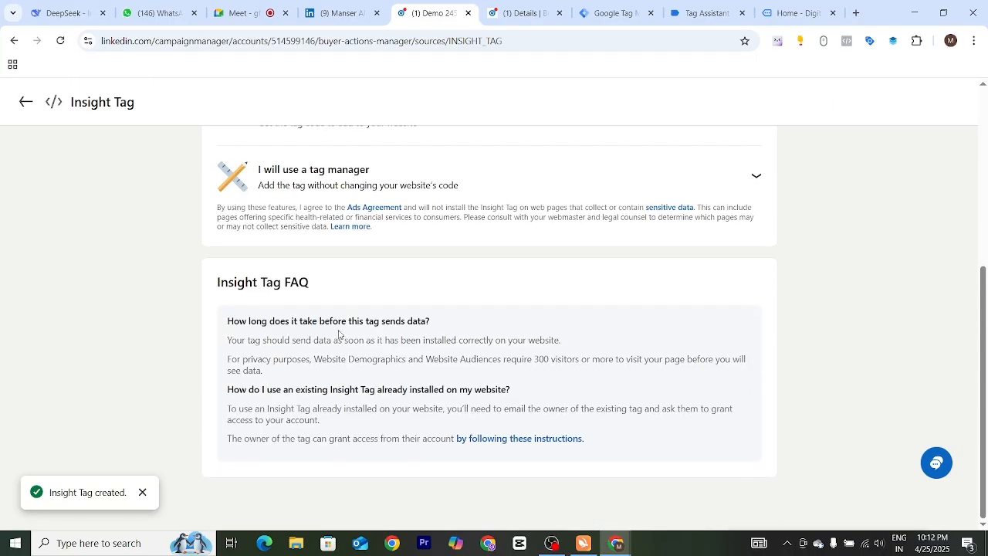
scroll(355, 357, up, 4)
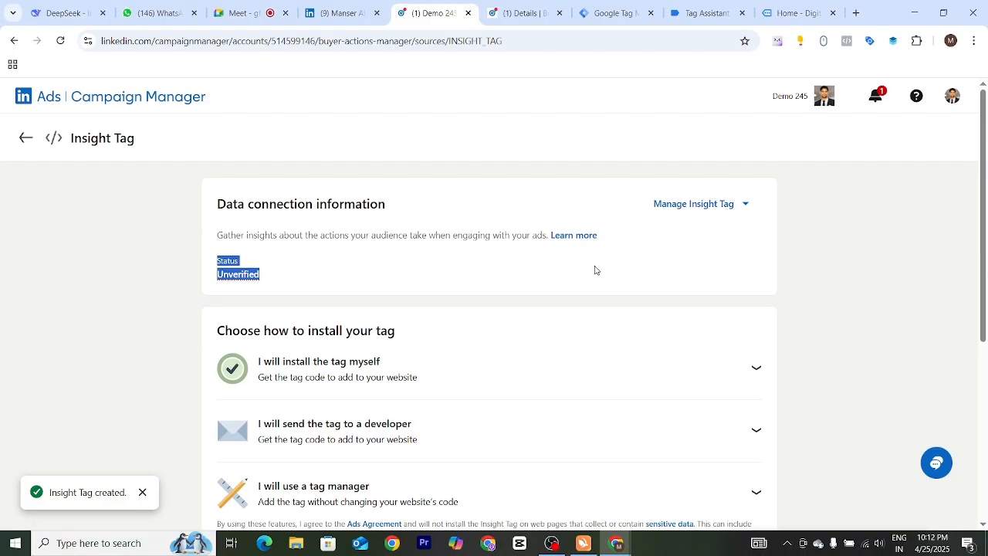
click(595, 271)
Expand the tag manager installation option to view the partner ID and the supported tag manager links
scroll(455, 332, down, 1)
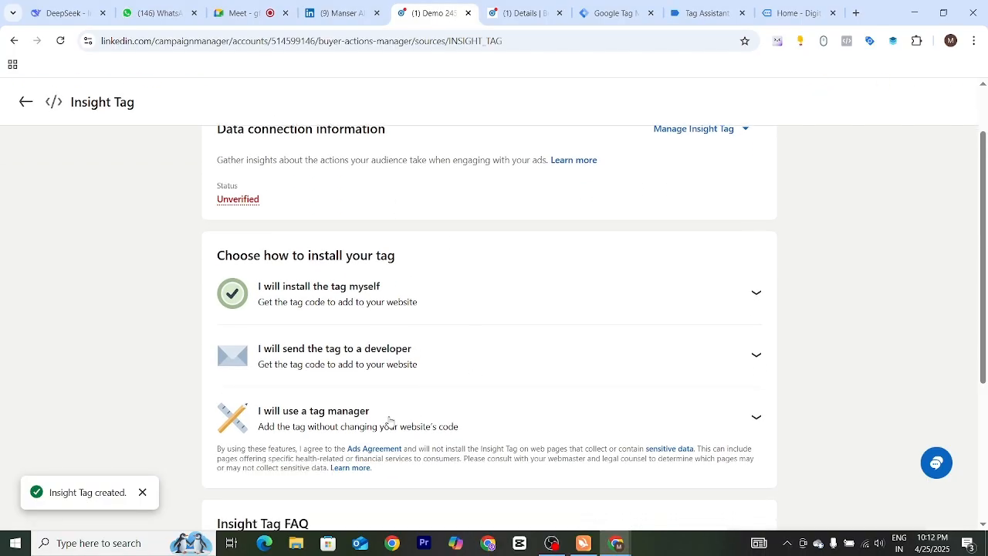
click(359, 423)
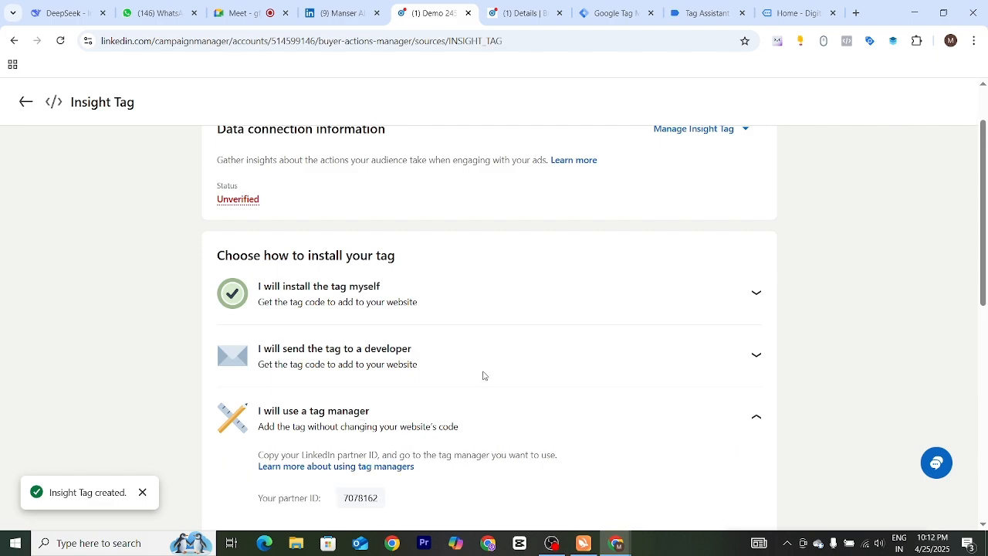
scroll(379, 413, down, 3)
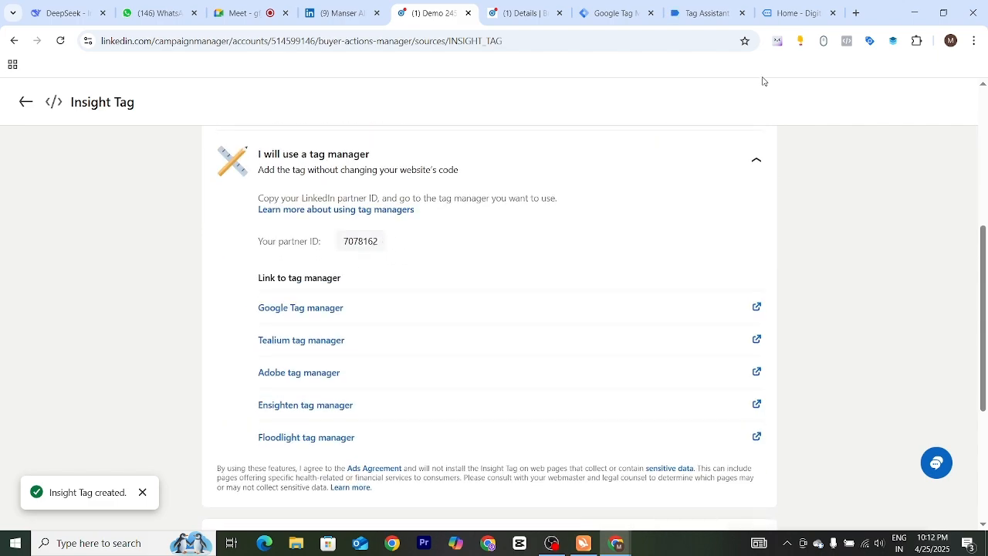
click(587, 13)
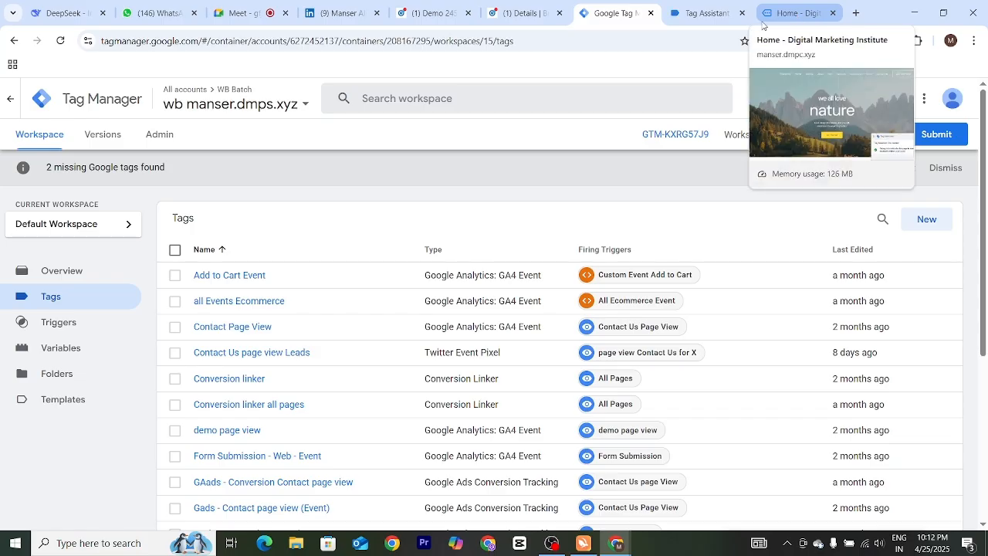
click(521, 13)
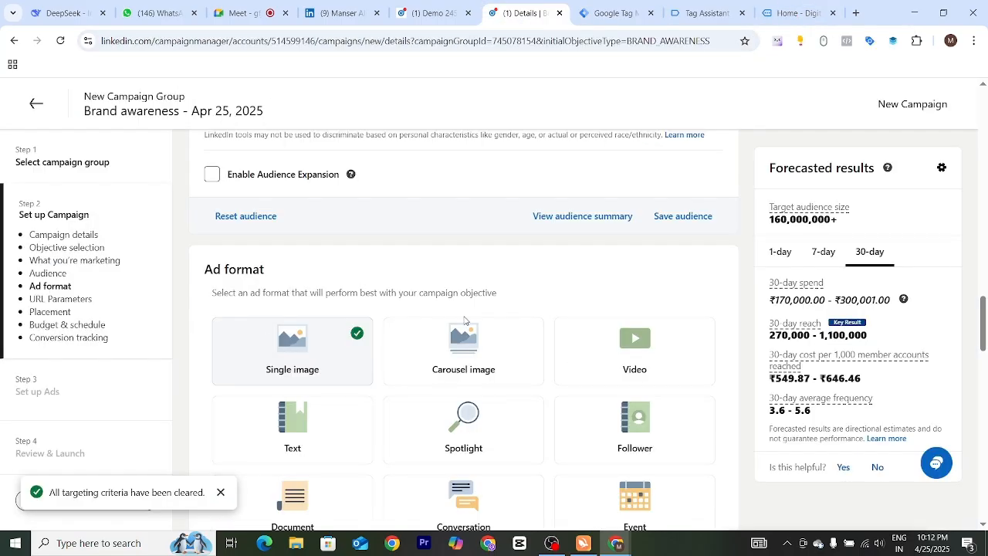
click(431, 14)
scroll(475, 353, down, 1)
scroll(501, 370, down, 3)
scroll(640, 345, up, 5)
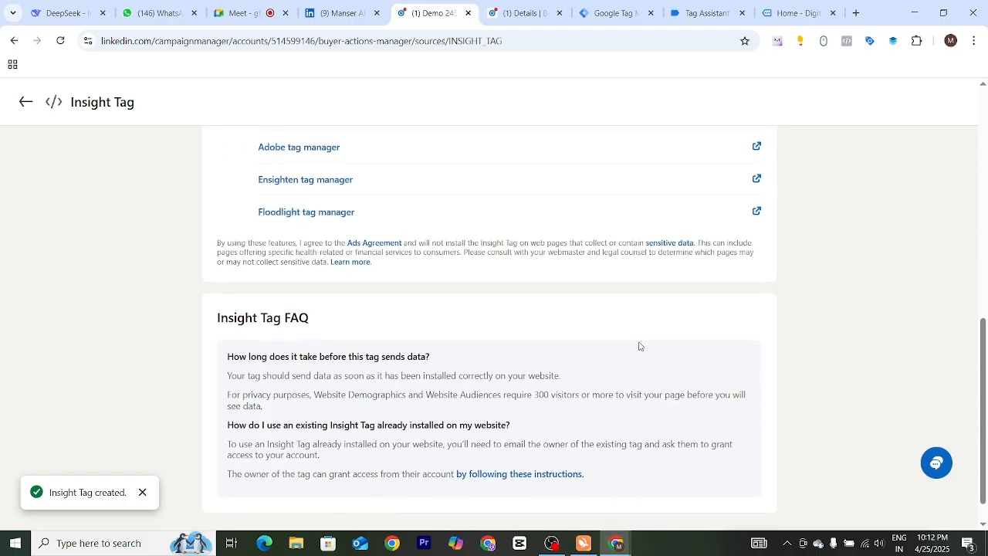
scroll(464, 364, up, 2)
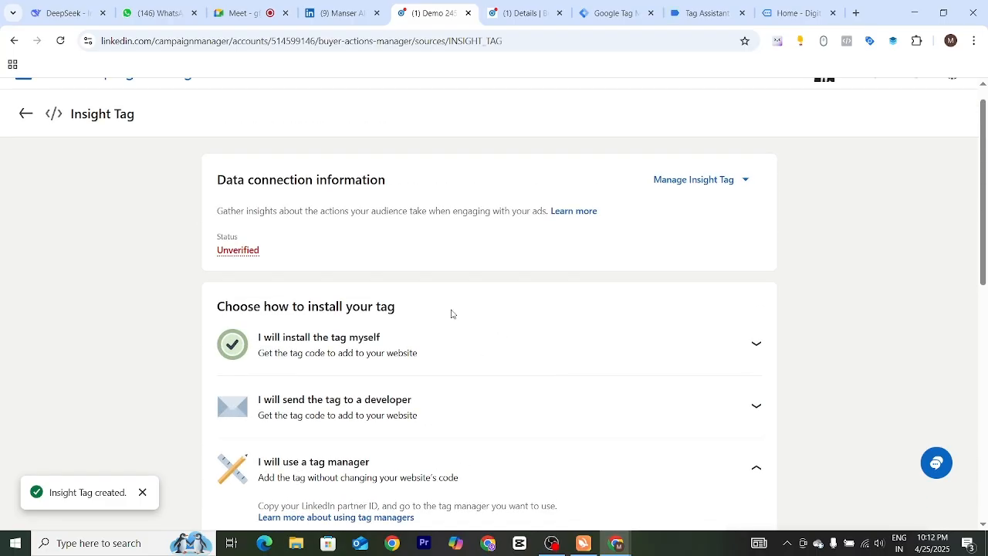
Return to the Signals manager, check the new Insight Tag under the connected sources, and reopen its details
click(24, 114)
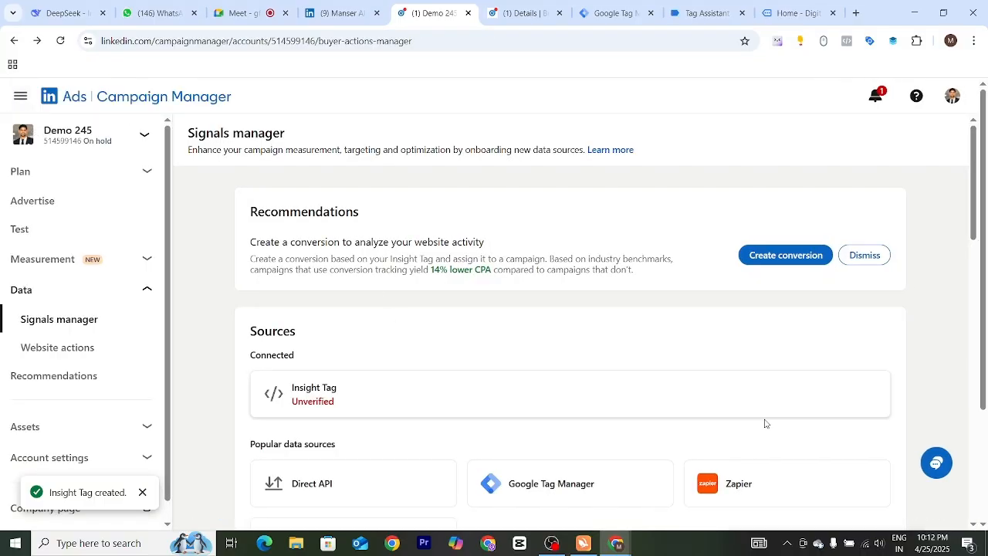
scroll(489, 335, down, 2)
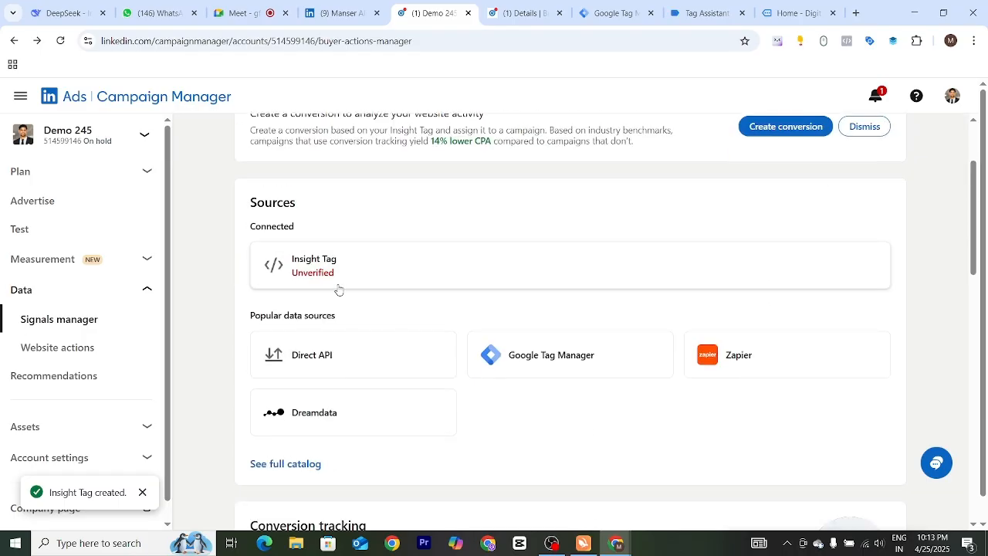
drag(337, 273, 290, 263)
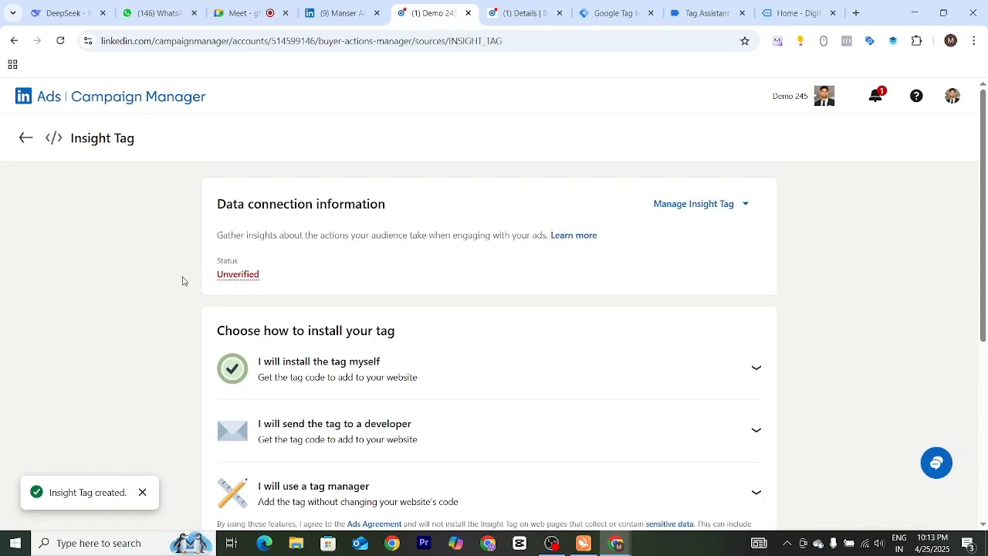